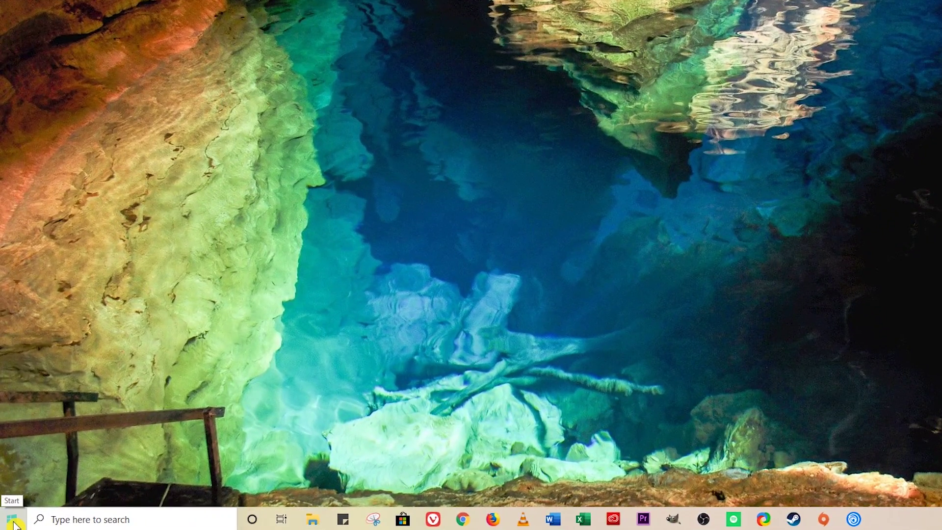
Open Settings > System > Display and check the scale dropdown, leaving scaling at 100%.
click(14, 522)
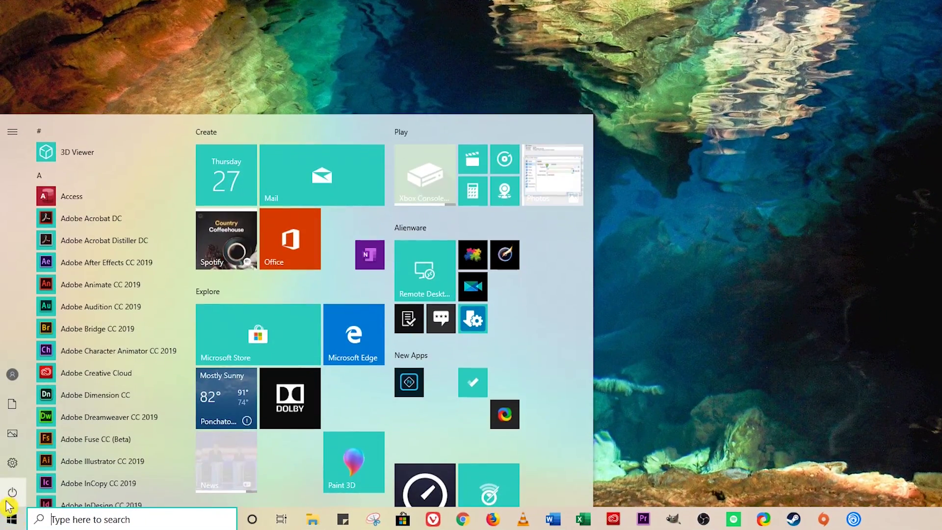
click(12, 465)
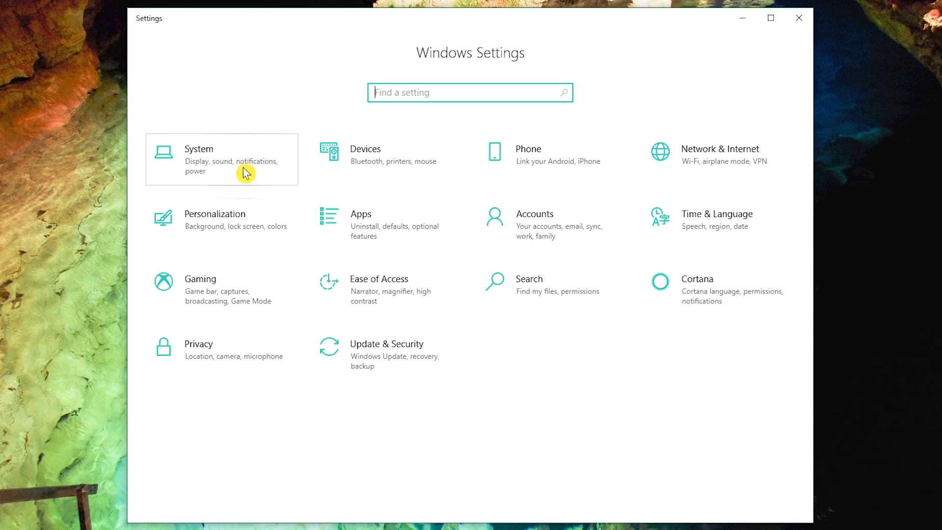
click(253, 155)
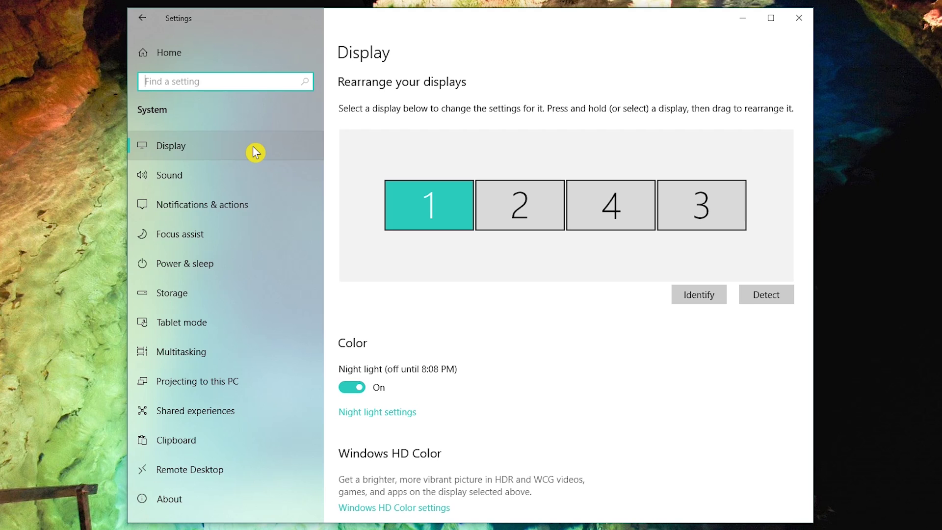
scroll(653, 375, down, 5)
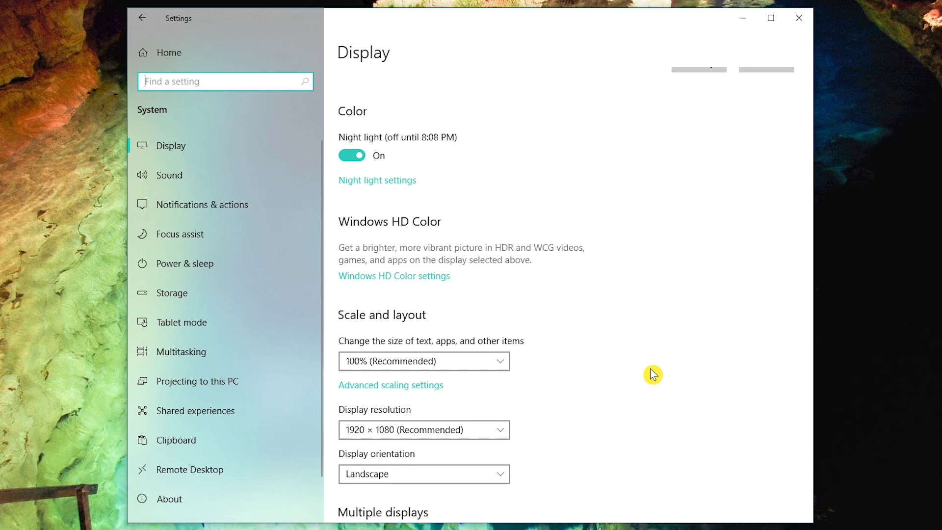
scroll(652, 375, down, 5)
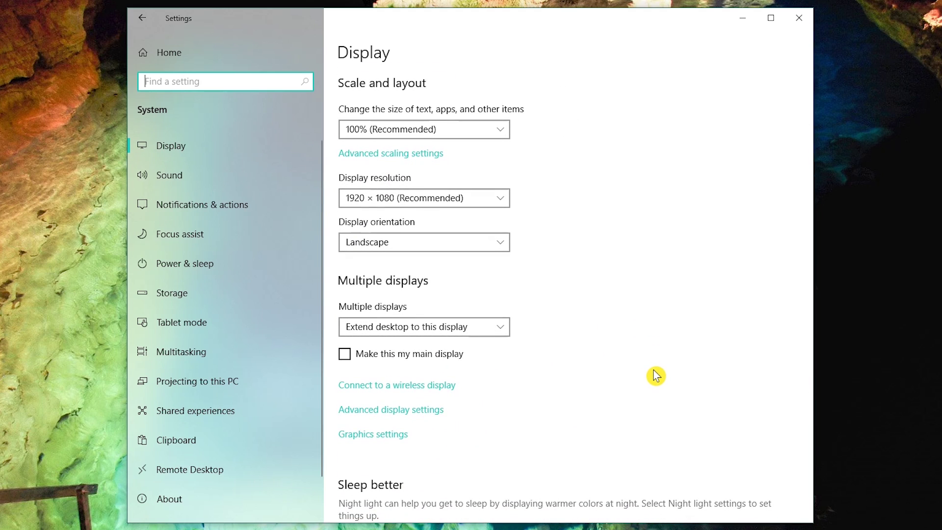
click(505, 133)
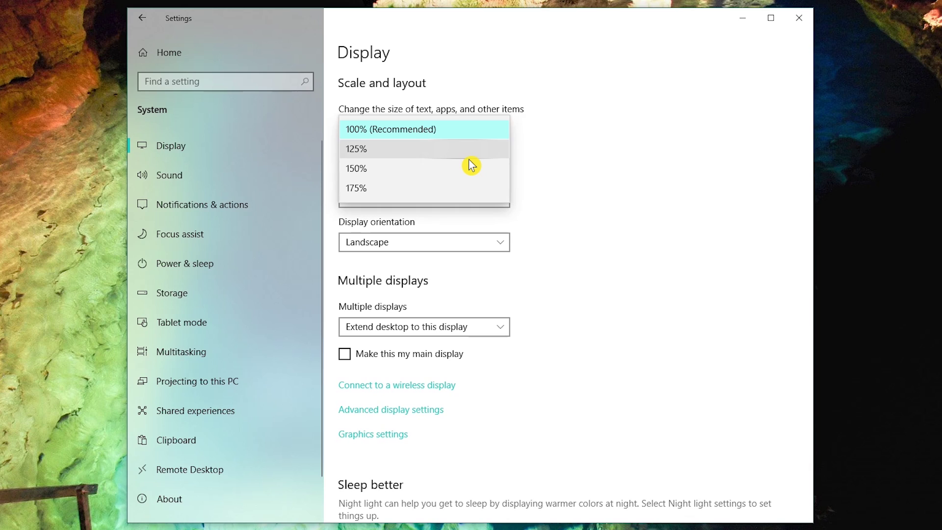
key(Escape)
click(500, 199)
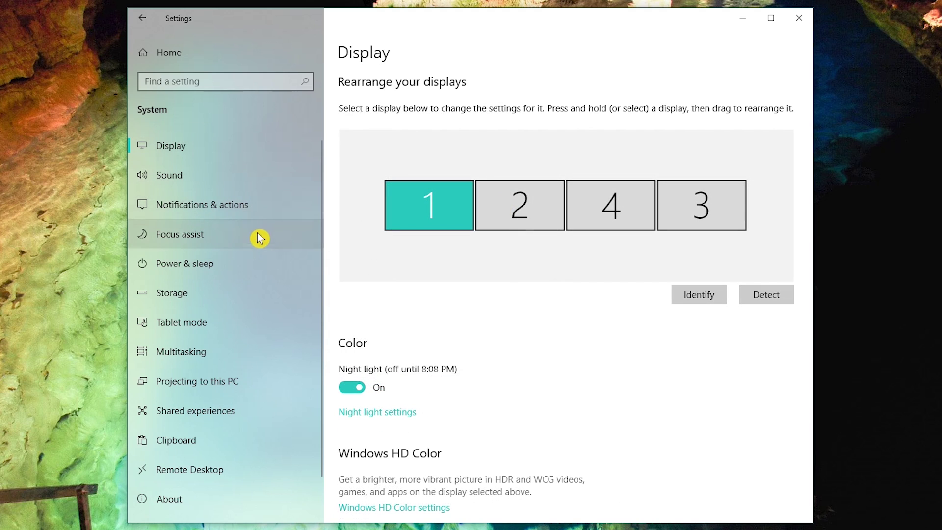
Switch Storage Sense on in the Storage settings.
click(259, 302)
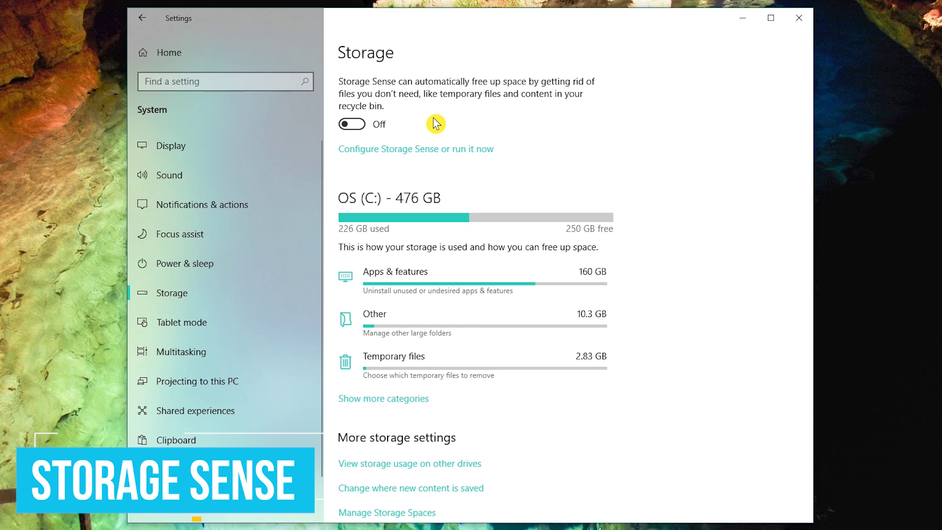
click(359, 128)
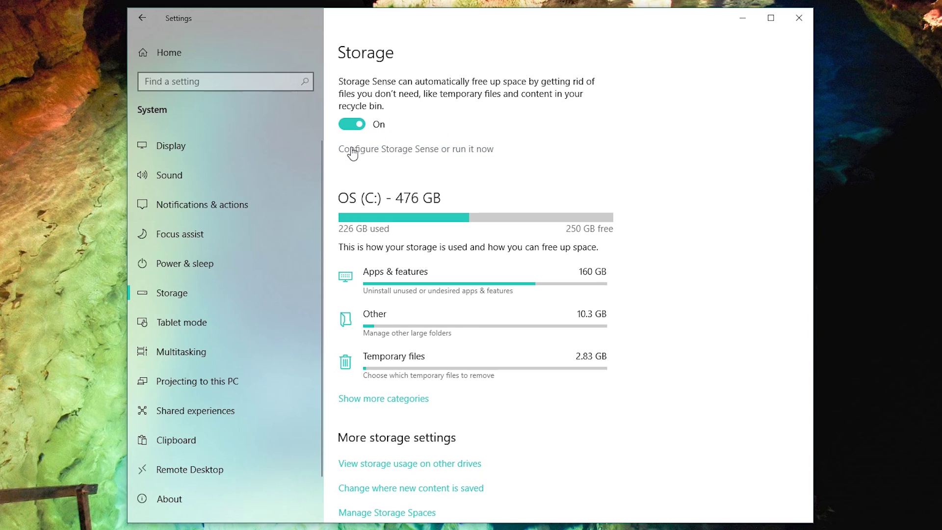
click(353, 152)
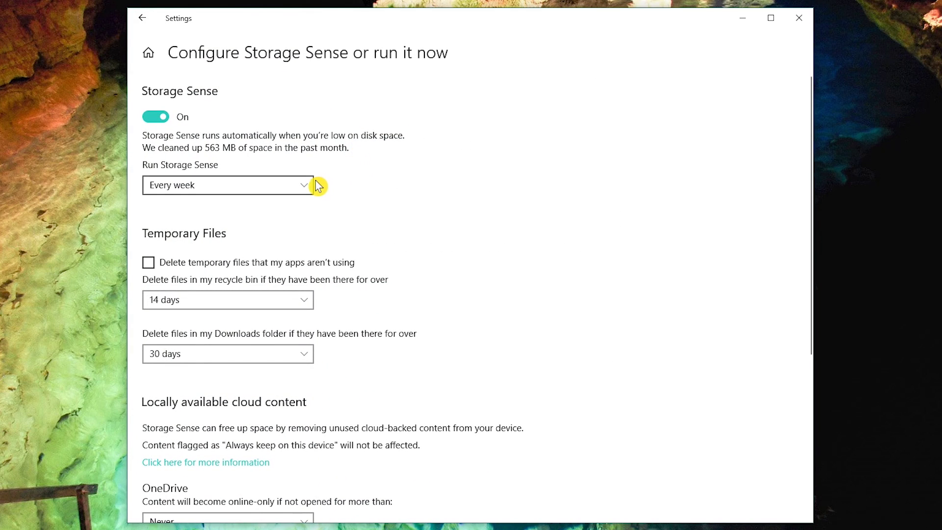
Configure Storage Sense to run every week, delete unused temporary files, and clear 14-day-old Downloads.
click(312, 187)
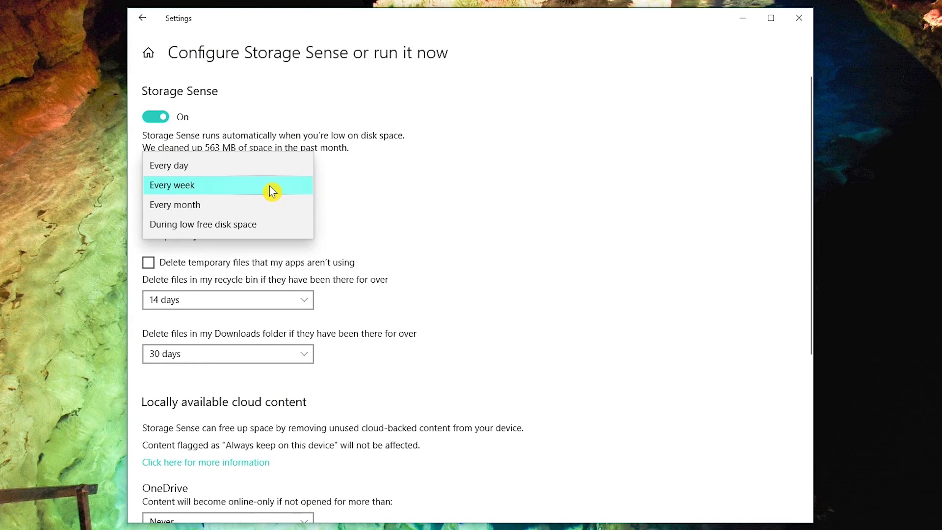
click(270, 186)
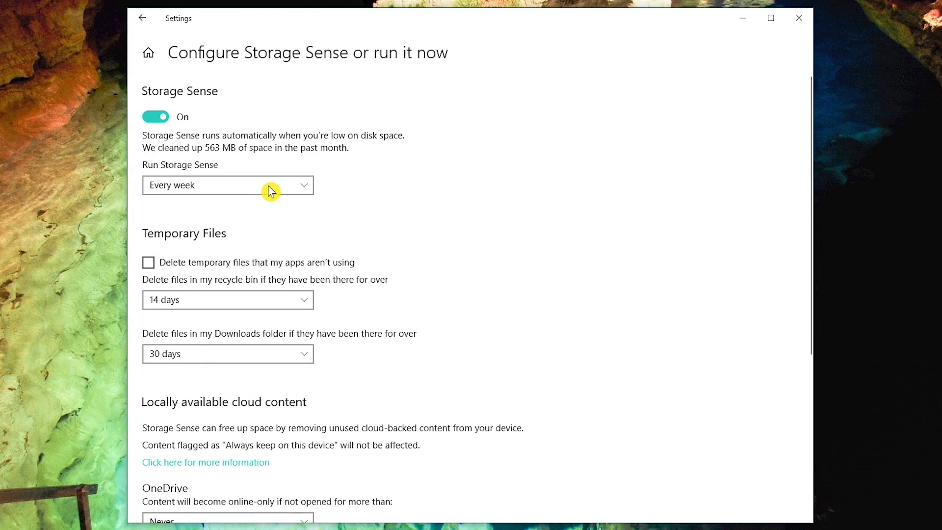
click(149, 263)
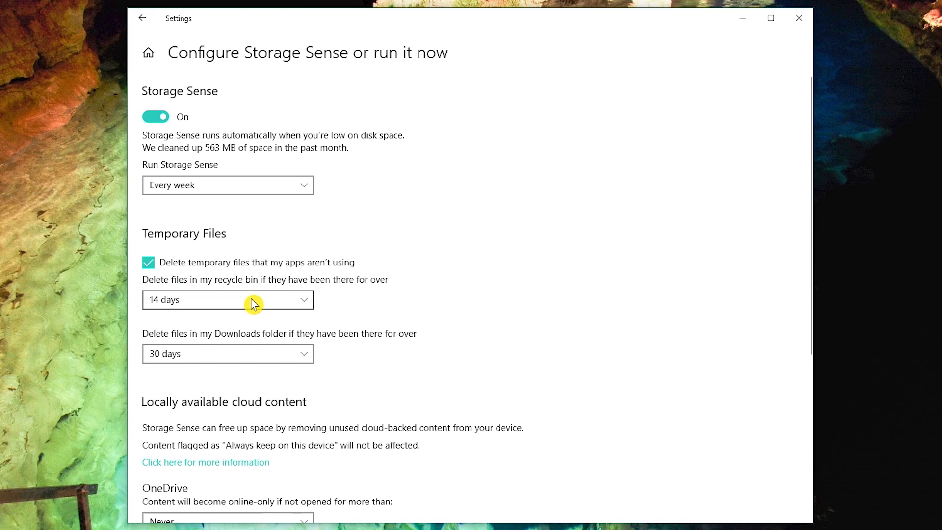
click(255, 354)
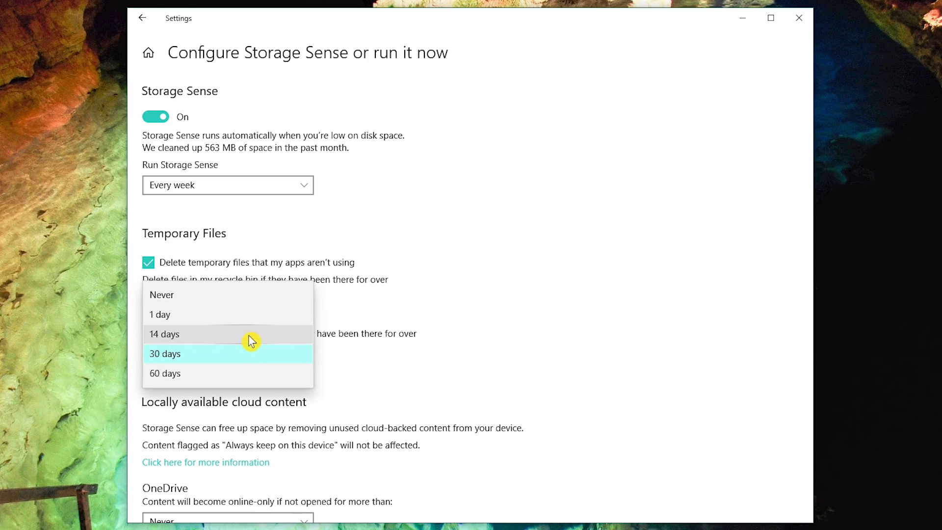
click(252, 341)
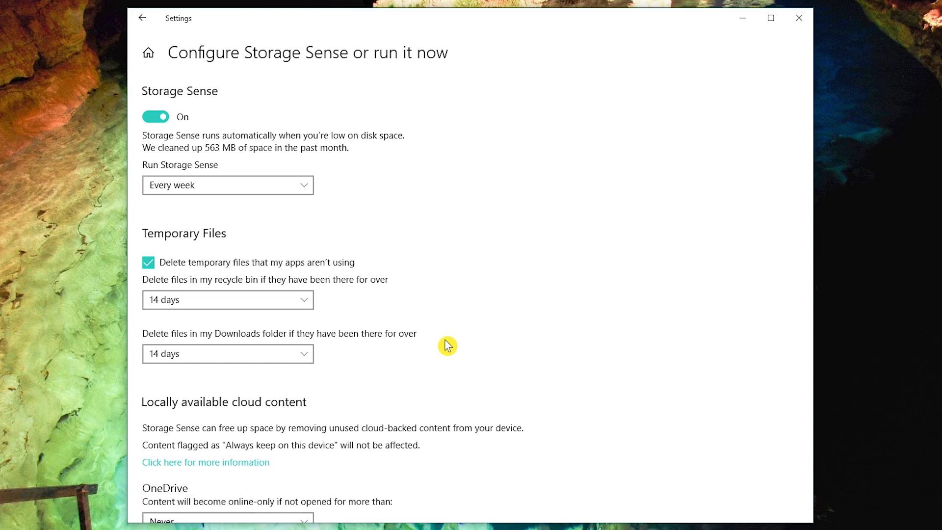
scroll(447, 346, down, 5)
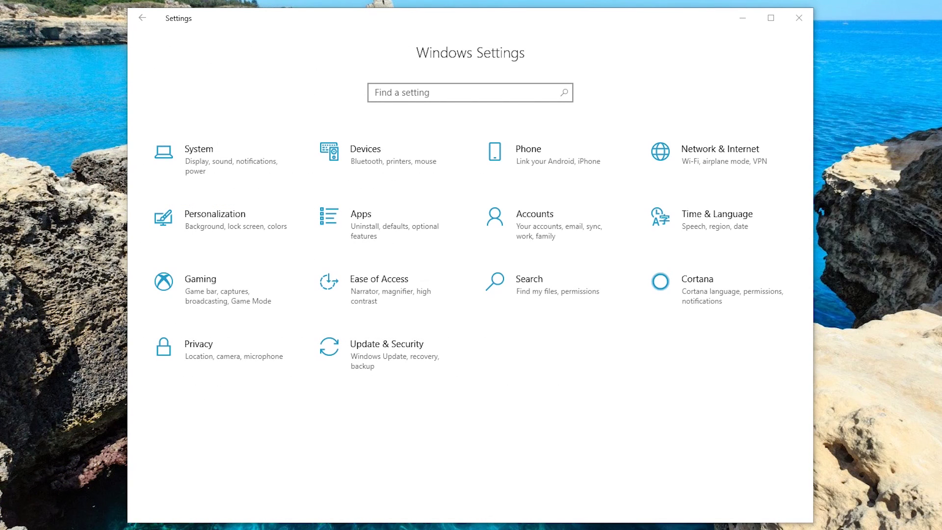
In Personalization > Colors, choose the Dark scheme and auto-pick the accent colour from the background.
click(260, 217)
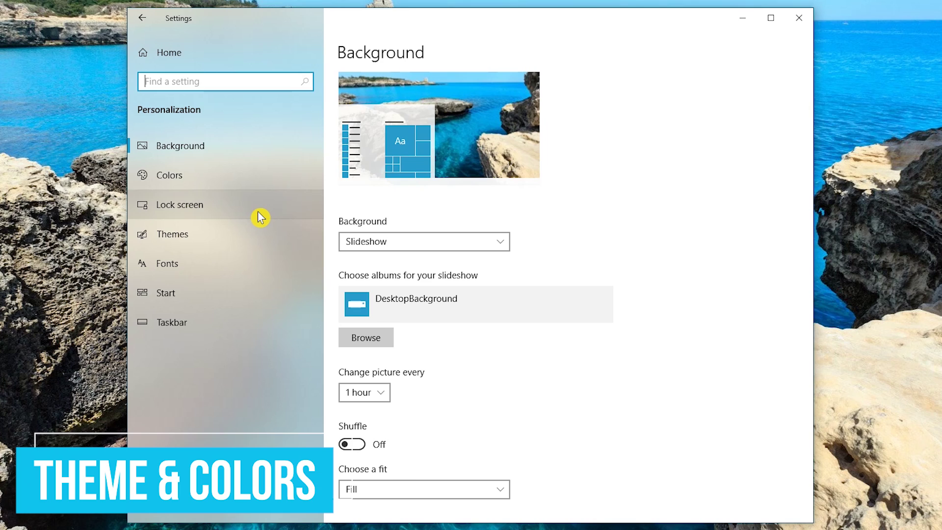
click(240, 179)
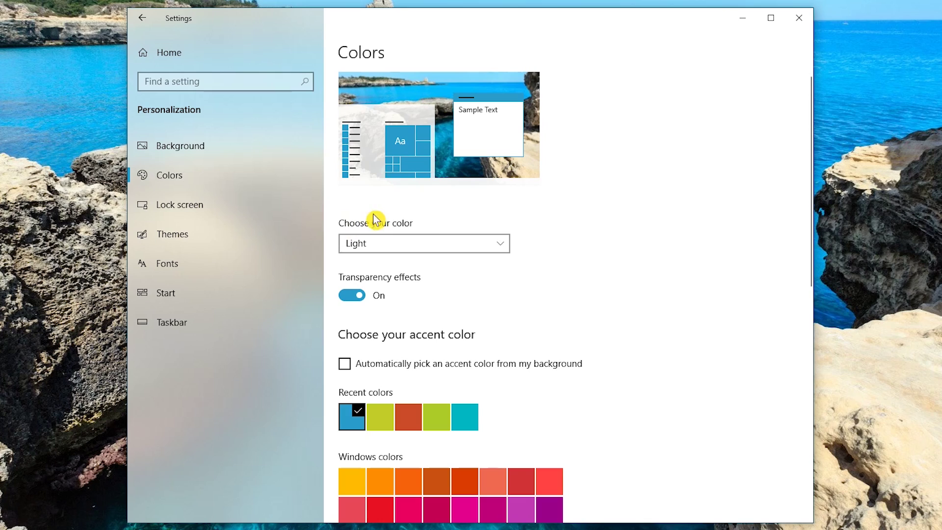
click(507, 251)
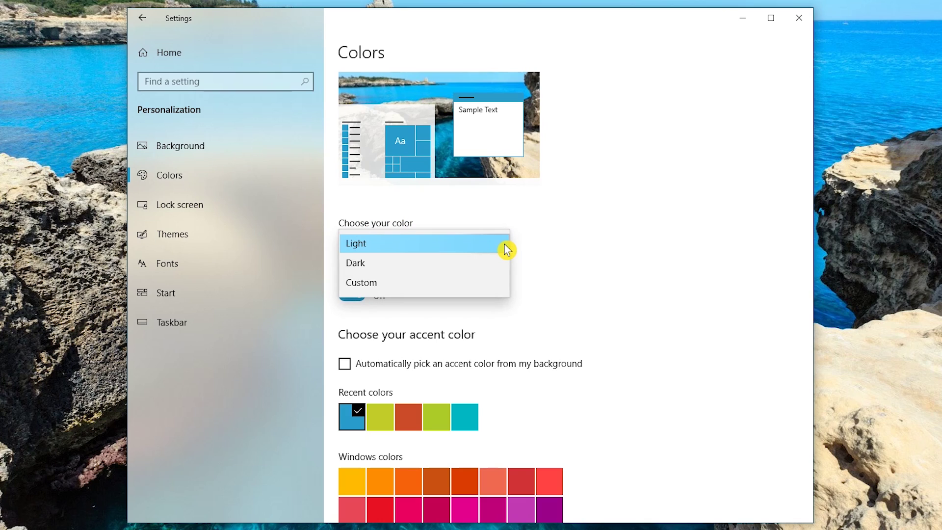
click(470, 285)
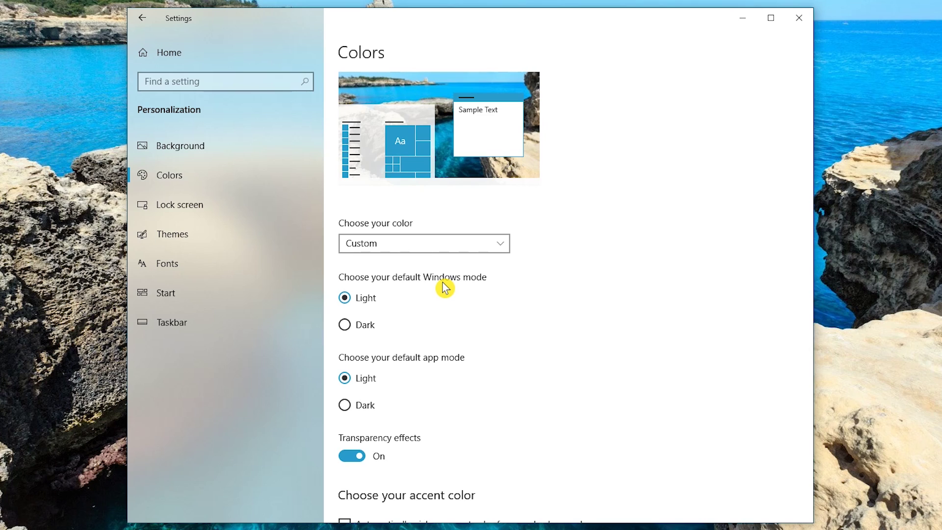
click(496, 250)
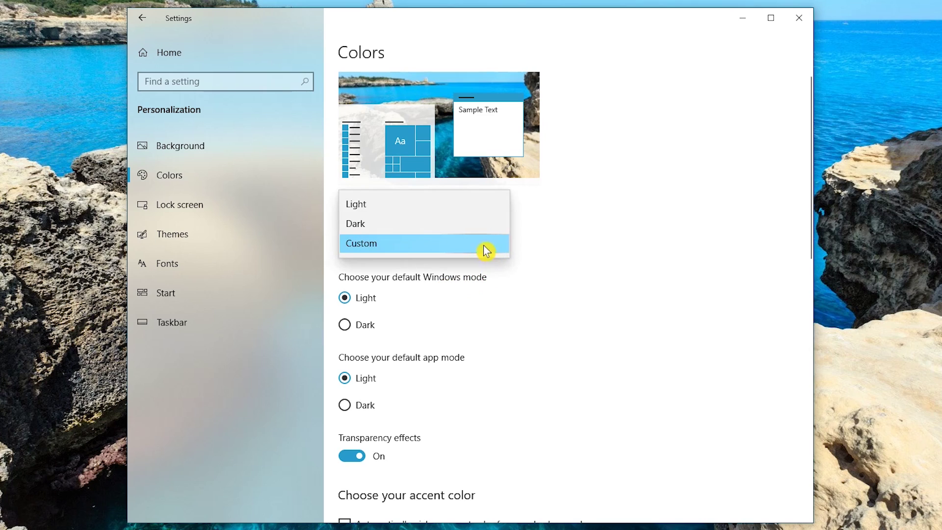
click(477, 229)
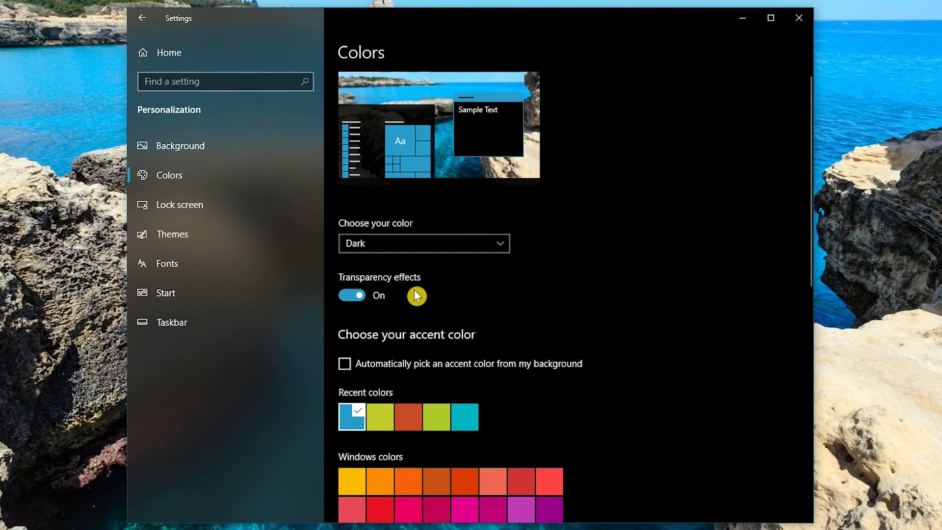
click(347, 366)
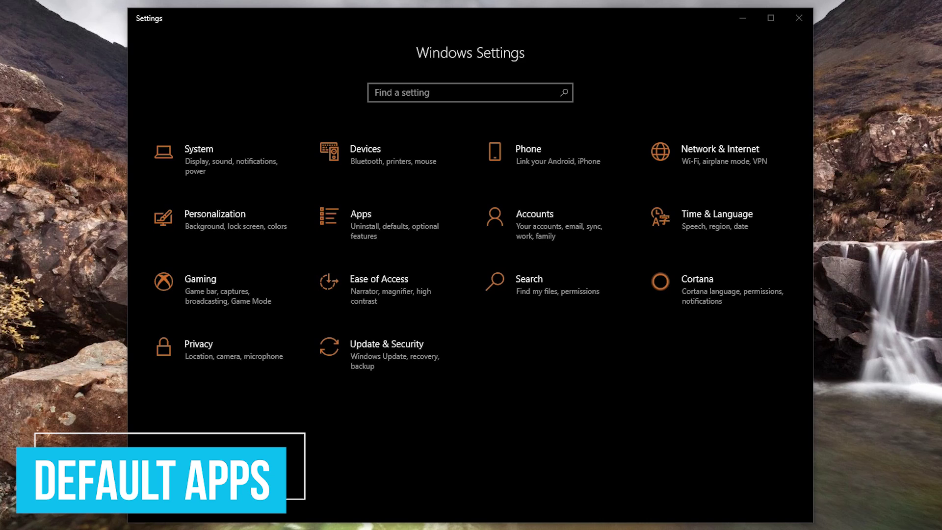
In Apps > Default apps, set VLC media player for music and Vivaldi as the web browser.
click(401, 214)
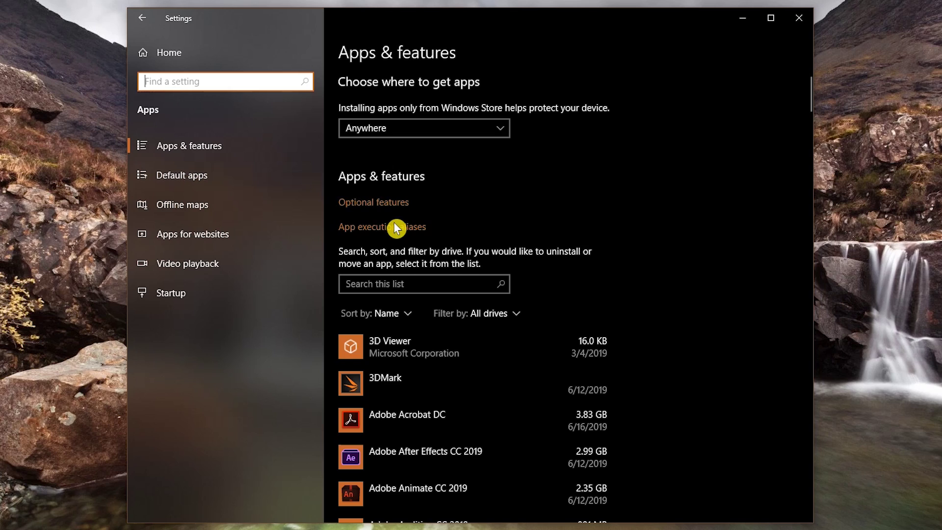
click(222, 180)
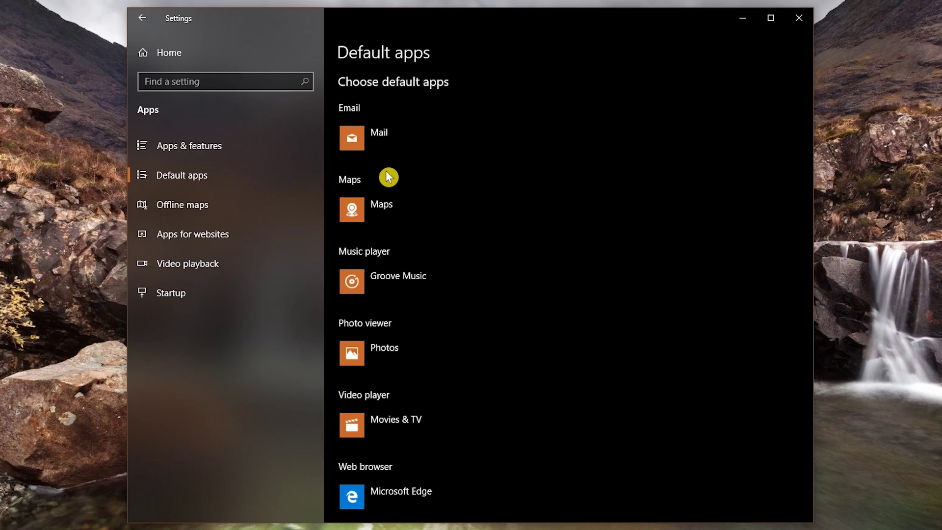
click(393, 275)
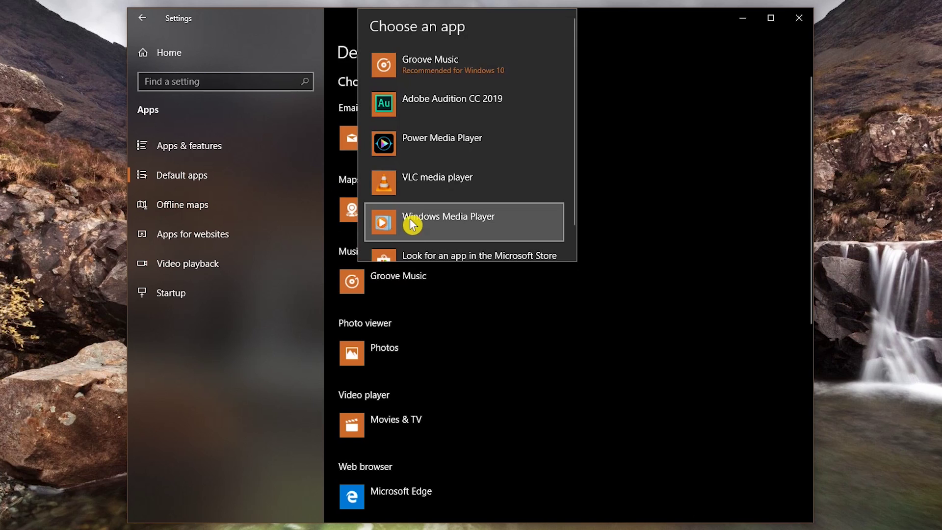
click(421, 188)
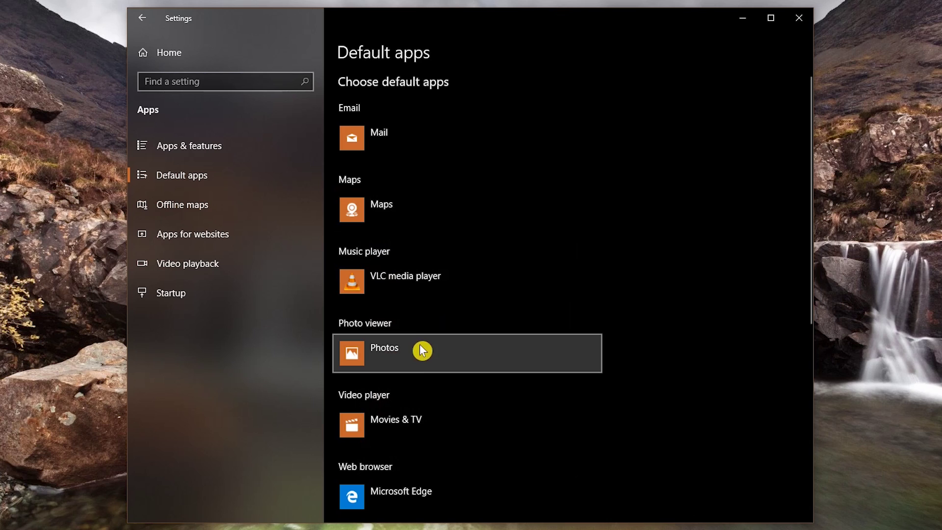
click(406, 505)
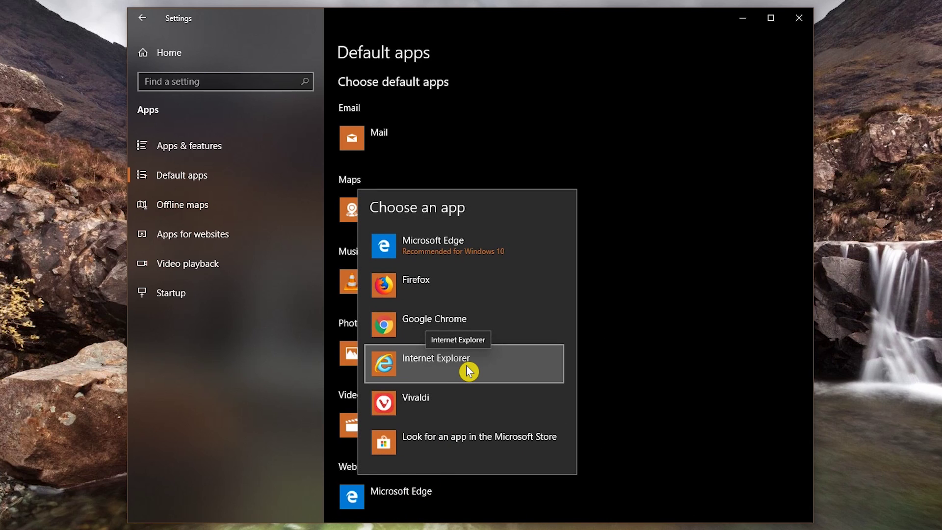
click(444, 413)
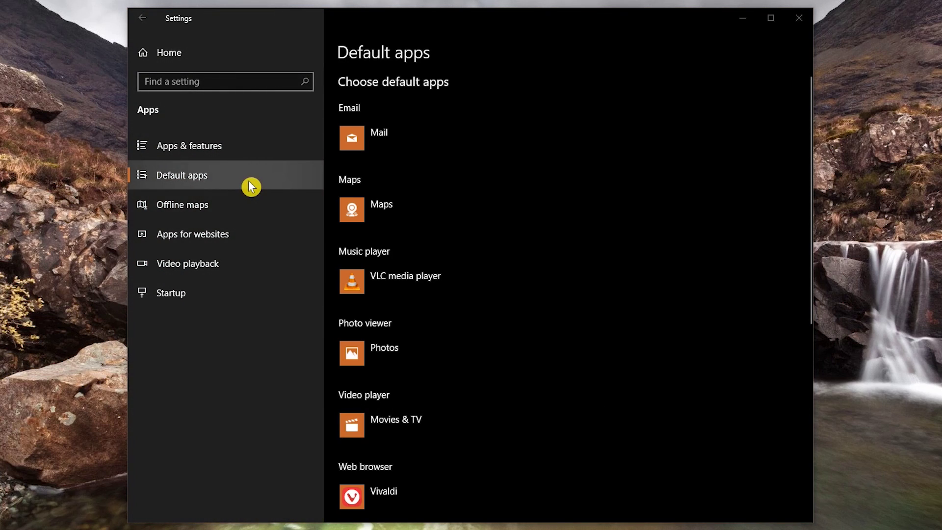
In Apps > Startup, switch the ShareX and Steam Client Bootstrapper toggles off.
click(218, 301)
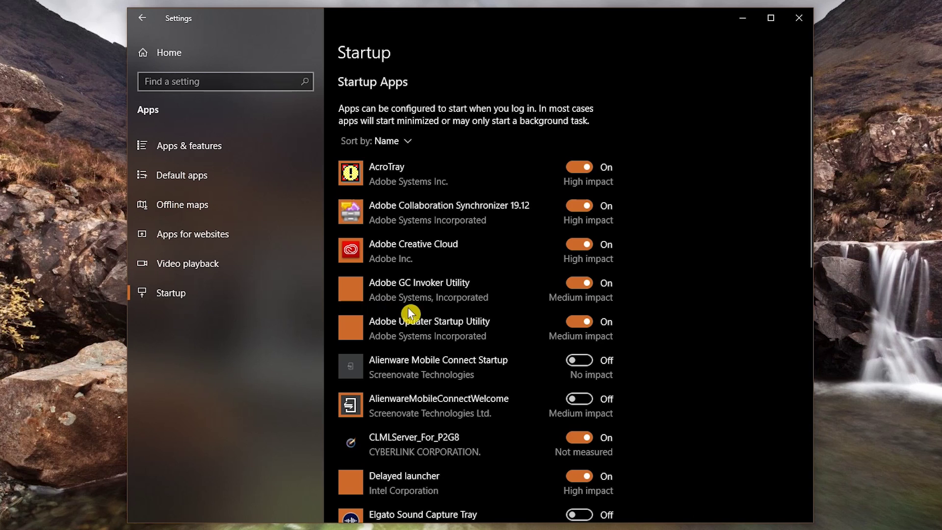
scroll(516, 335, down, 7)
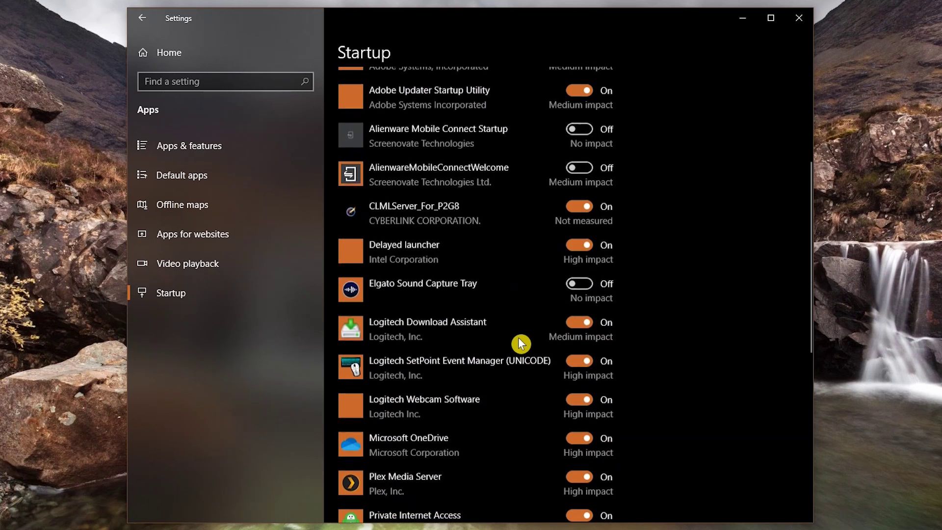
scroll(519, 337, down, 6)
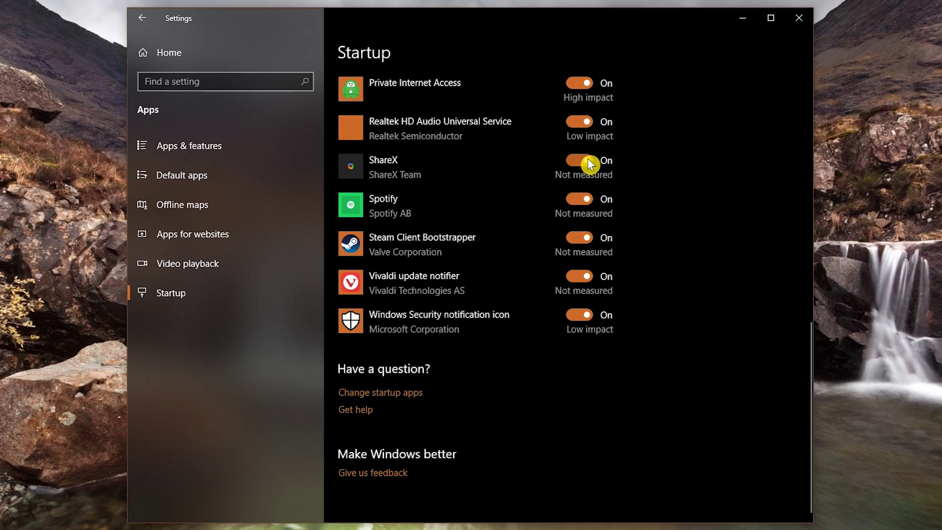
click(588, 160)
click(595, 240)
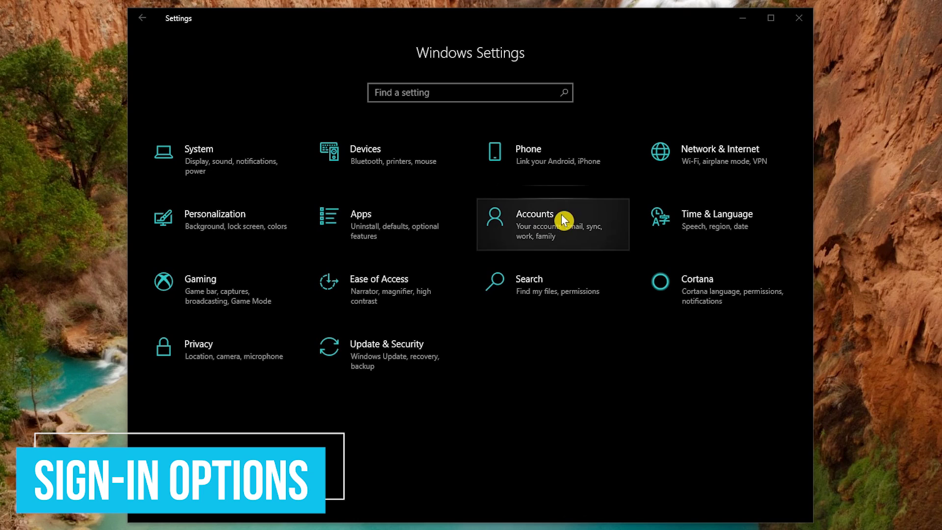
click(280, 206)
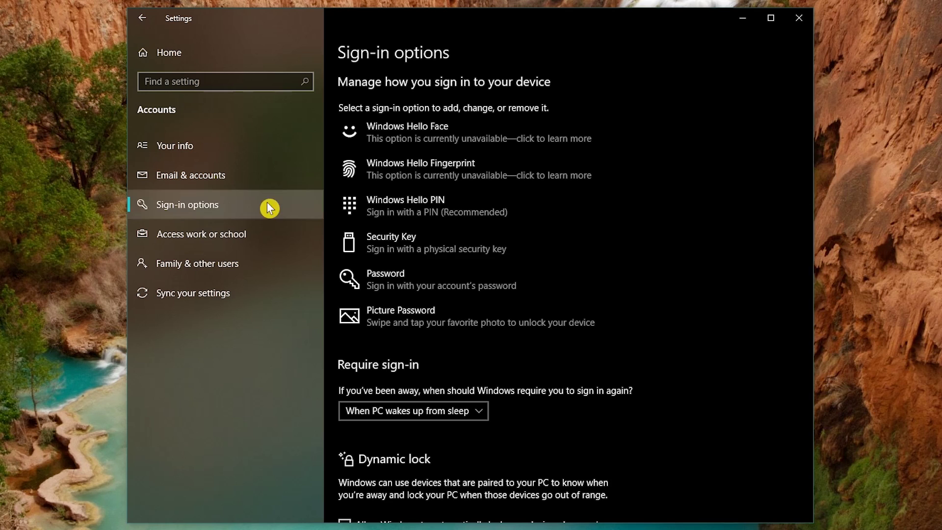
scroll(587, 239, down, 5)
scroll(587, 242, down, 5)
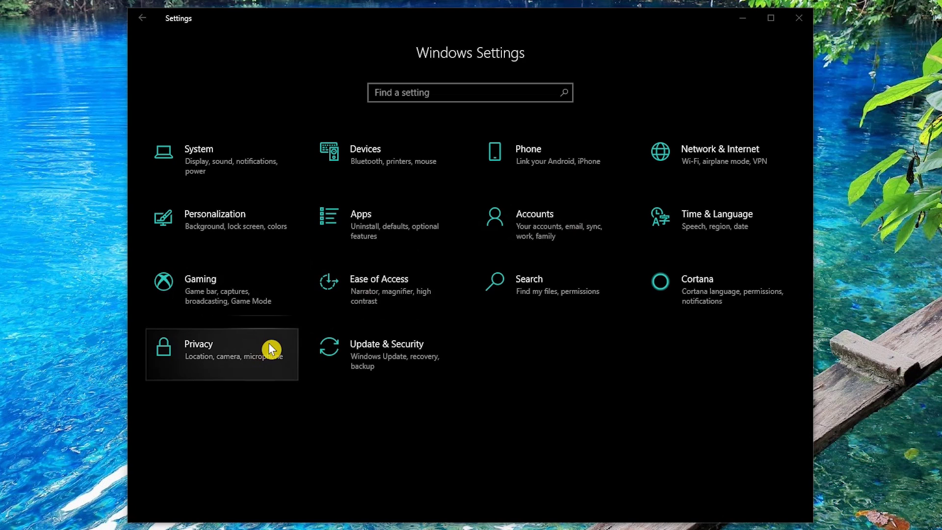
On Privacy > General, switch off advertising ID, website language-list access, and app-launch tracking.
click(246, 345)
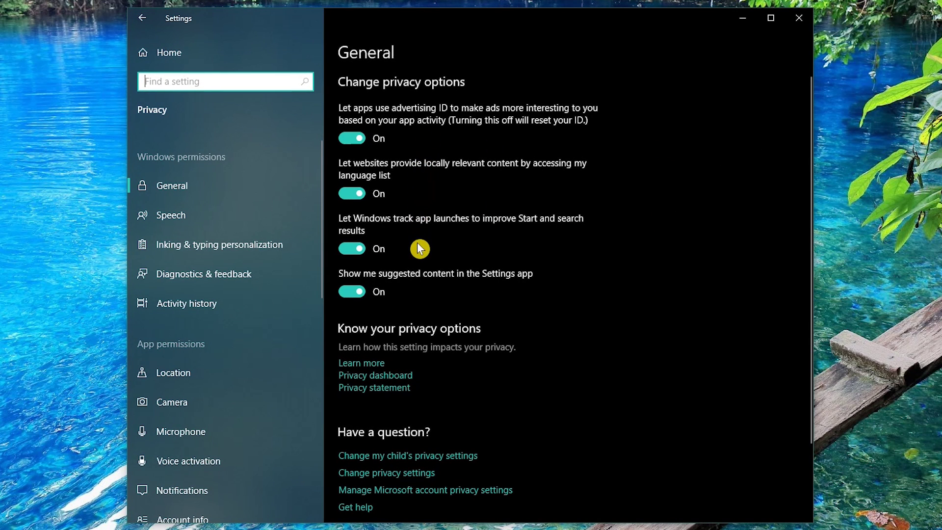
click(354, 138)
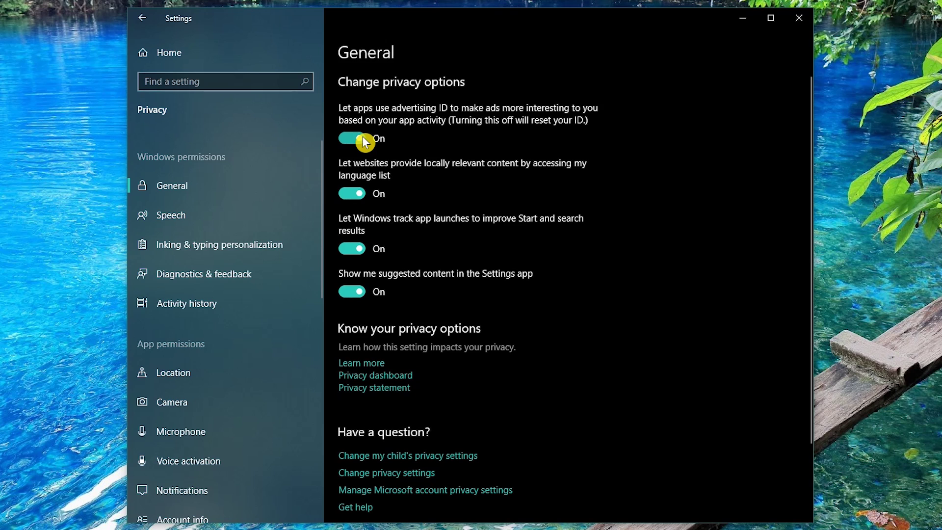
click(357, 193)
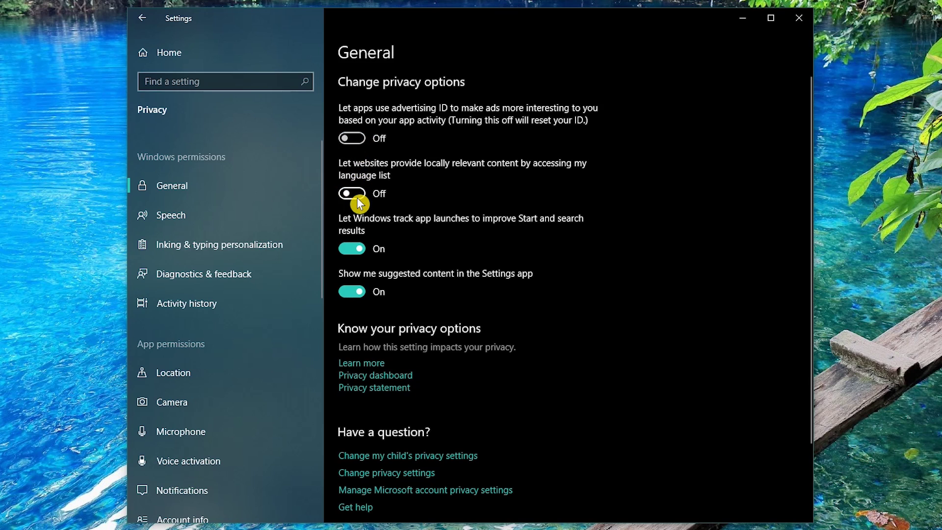
click(354, 248)
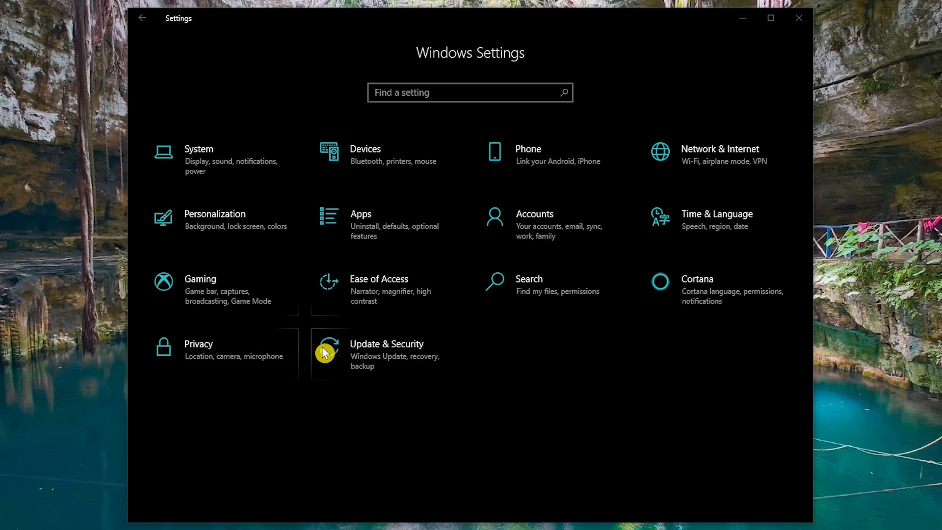
Go to the active hours settings in Update & Security, leaving automatic adjustment off.
click(444, 347)
click(443, 347)
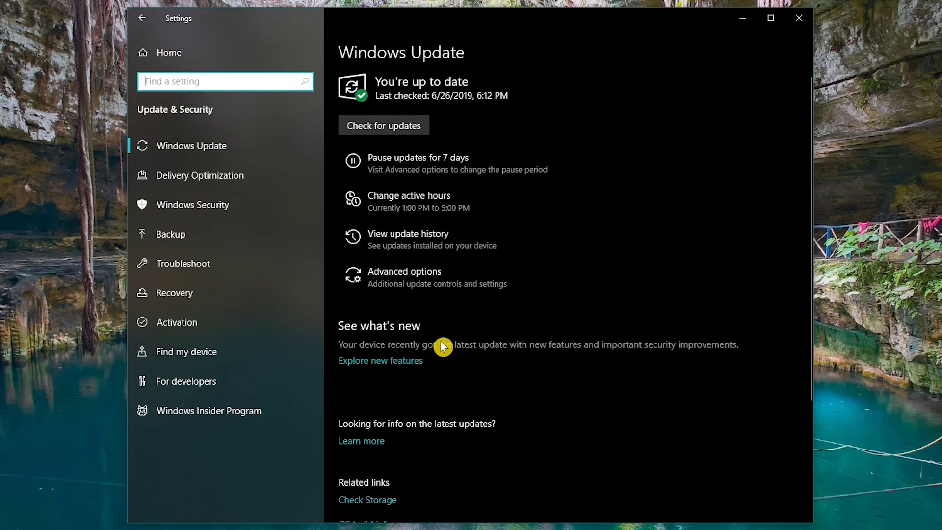
click(265, 157)
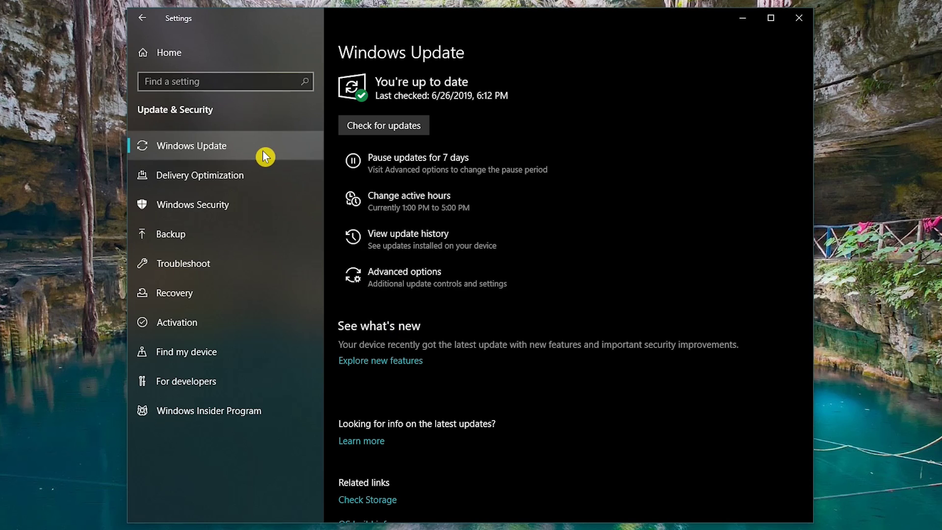
click(383, 208)
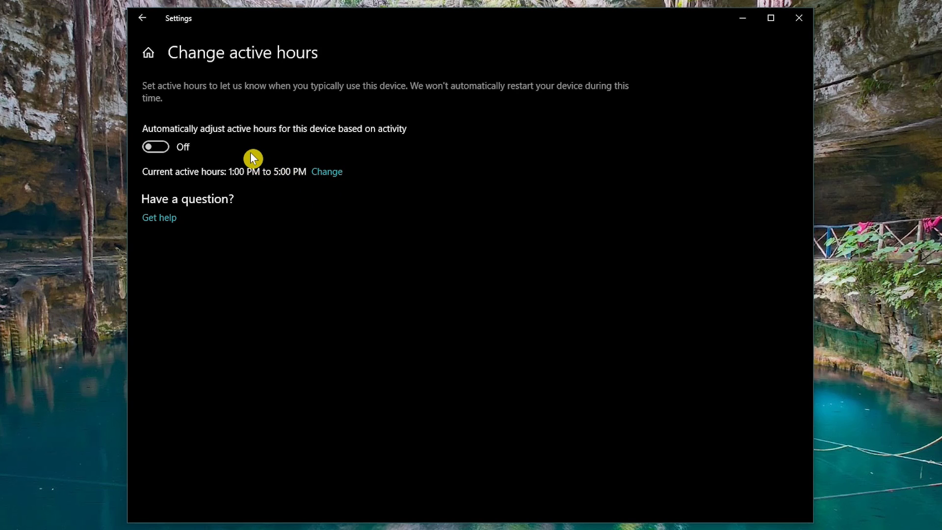
click(162, 156)
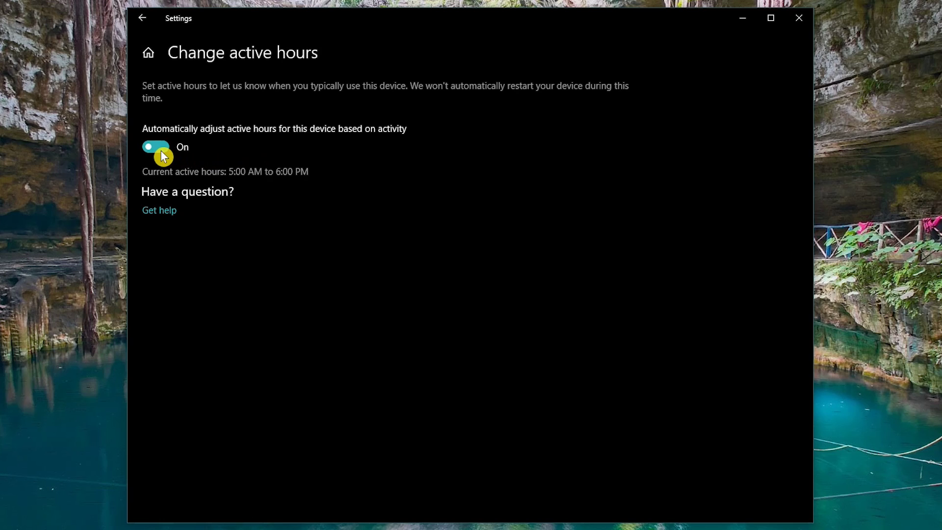
click(162, 156)
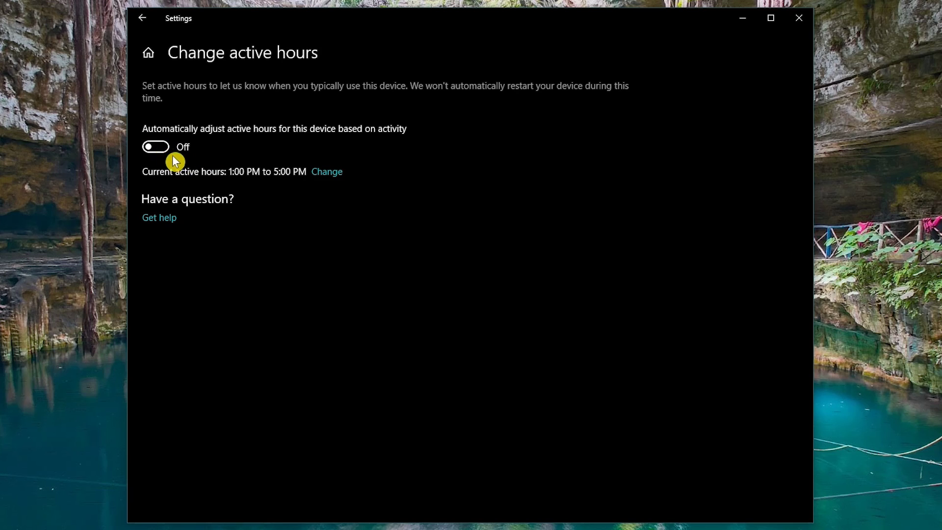
Change active hours to start at 5:00 AM and end at 6:00 PM, and save.
click(324, 174)
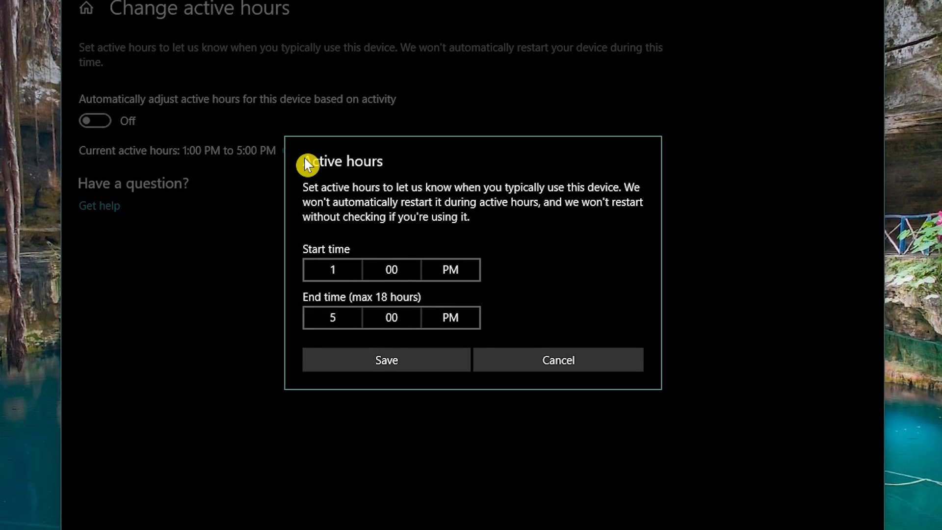
click(343, 269)
scroll(343, 329, down, 4)
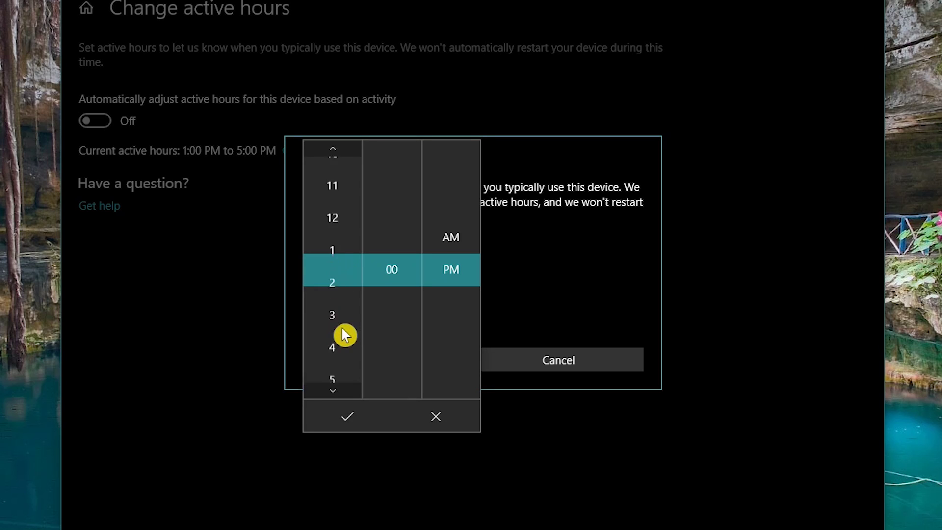
click(462, 235)
click(349, 416)
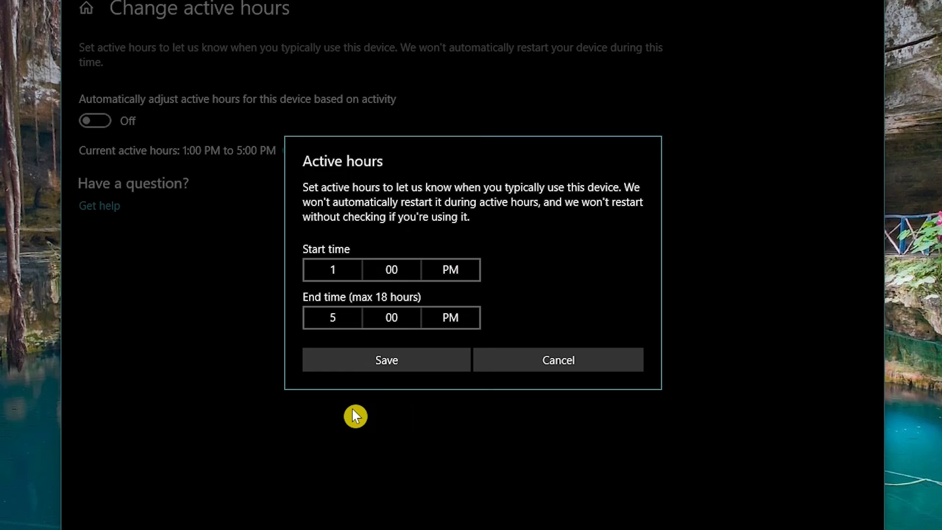
click(338, 319)
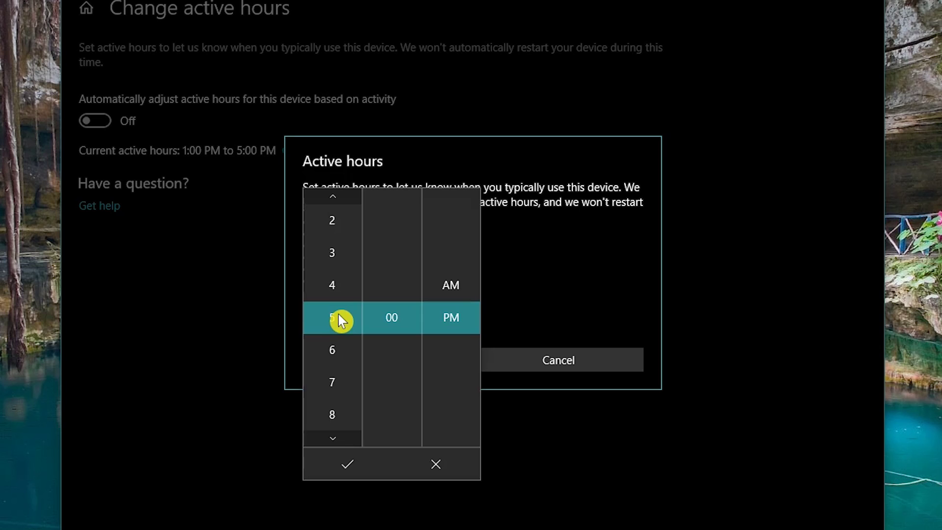
scroll(346, 390, down, 1)
click(348, 467)
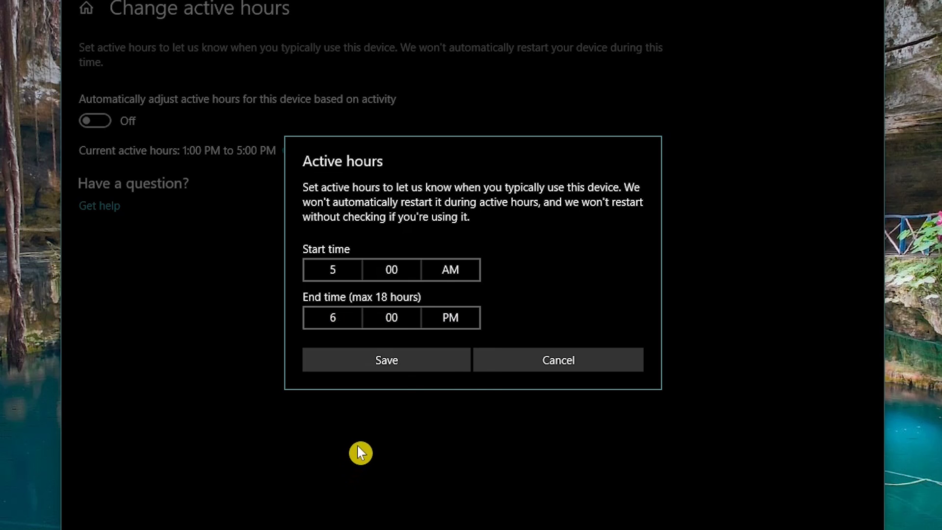
click(391, 363)
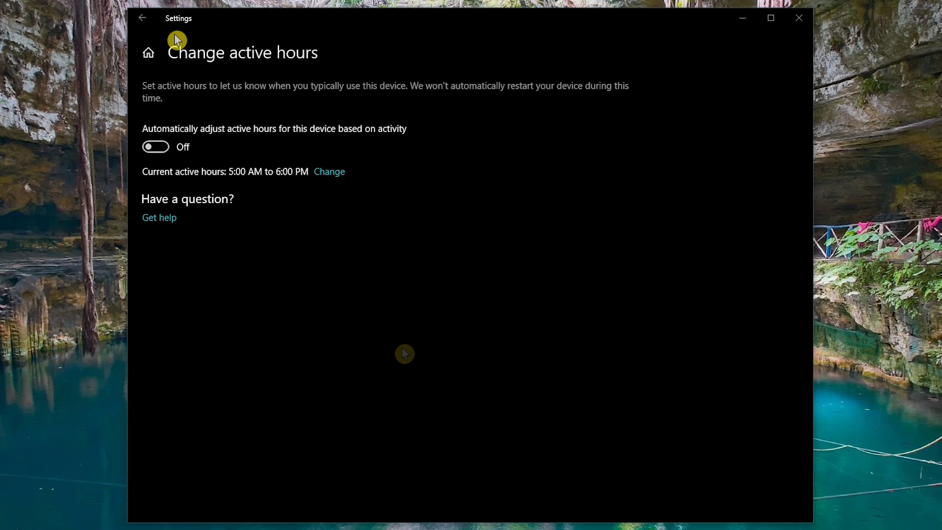
In Delivery Optimization, switch 'Allow downloads from other PCs' off.
click(147, 22)
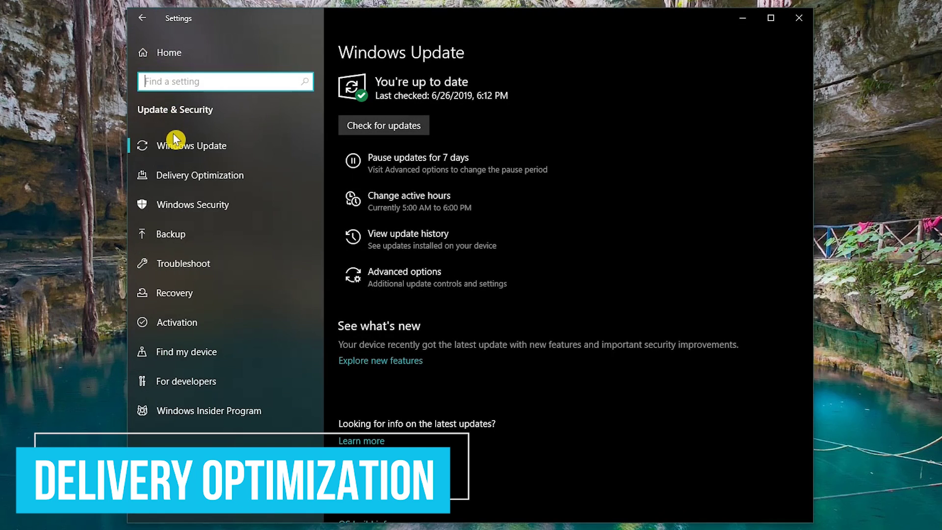
click(280, 181)
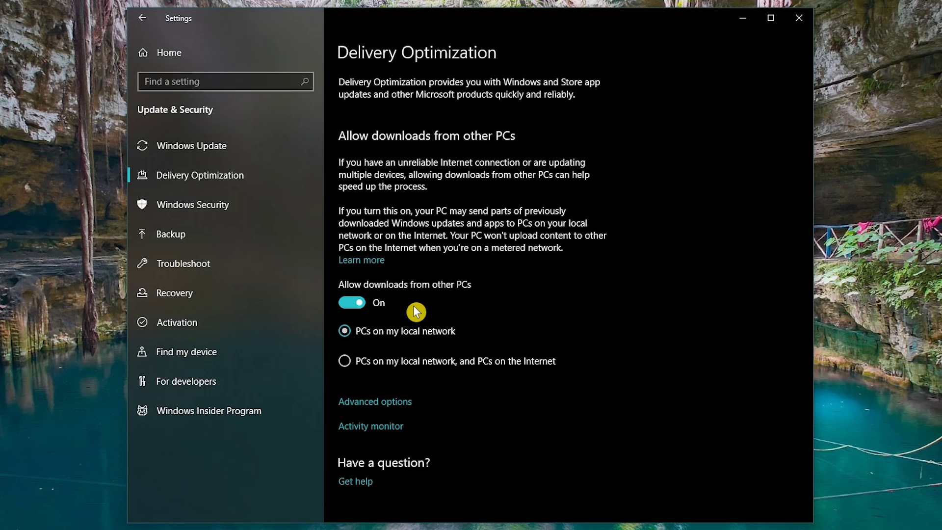
click(359, 308)
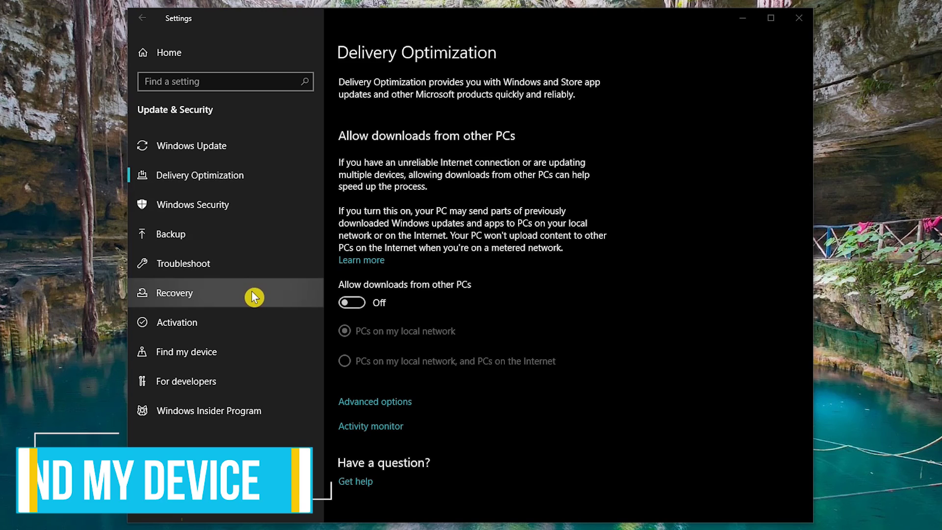
In Find my device, click Change and switch on saving the device's location periodically.
click(243, 349)
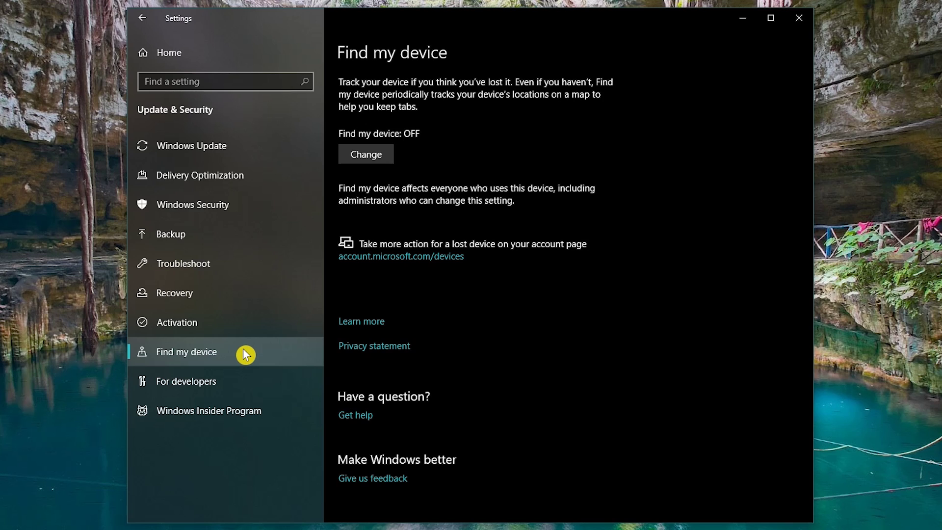
click(376, 161)
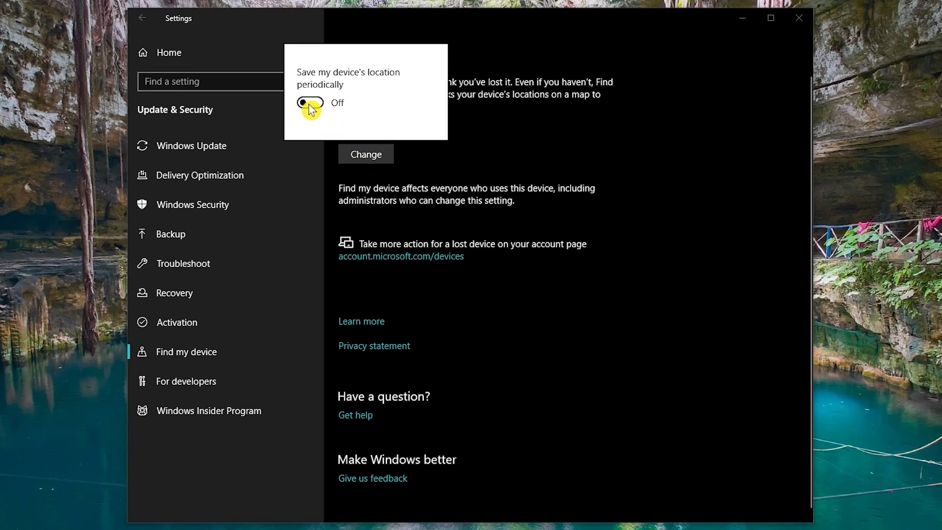
click(310, 103)
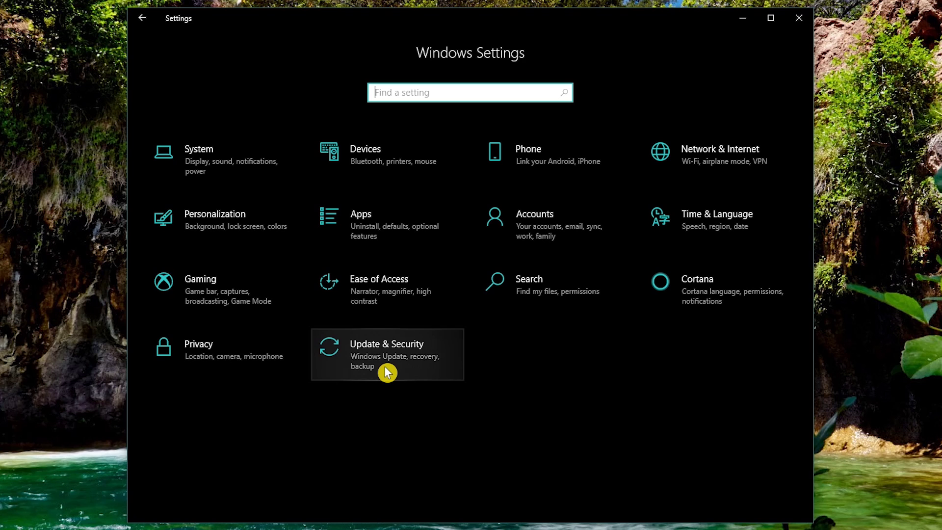
Under Search > Searching Windows, select Enhanced to search the entire PC, then close Settings.
click(566, 281)
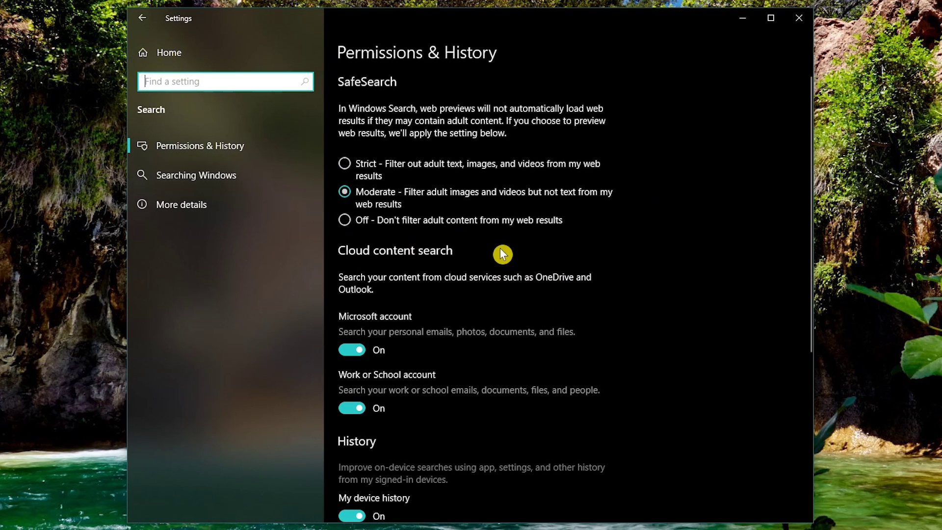
click(265, 177)
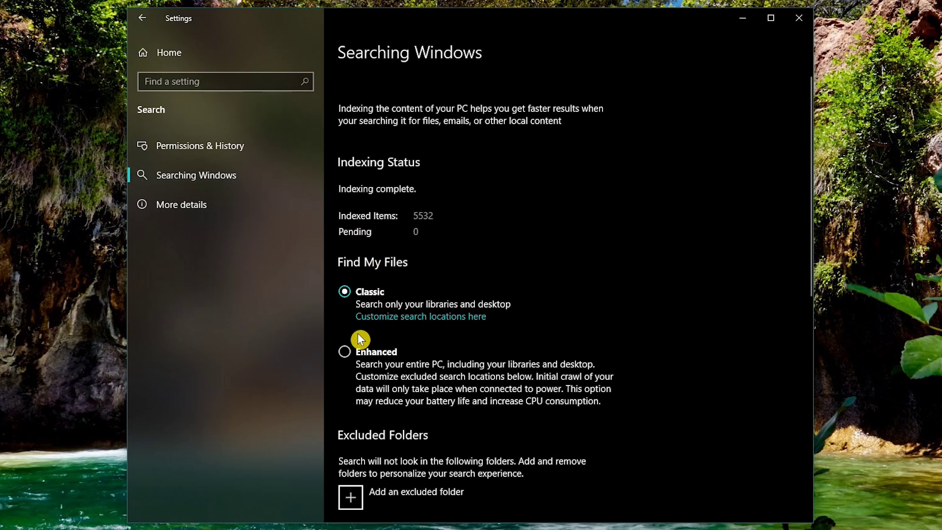
click(346, 352)
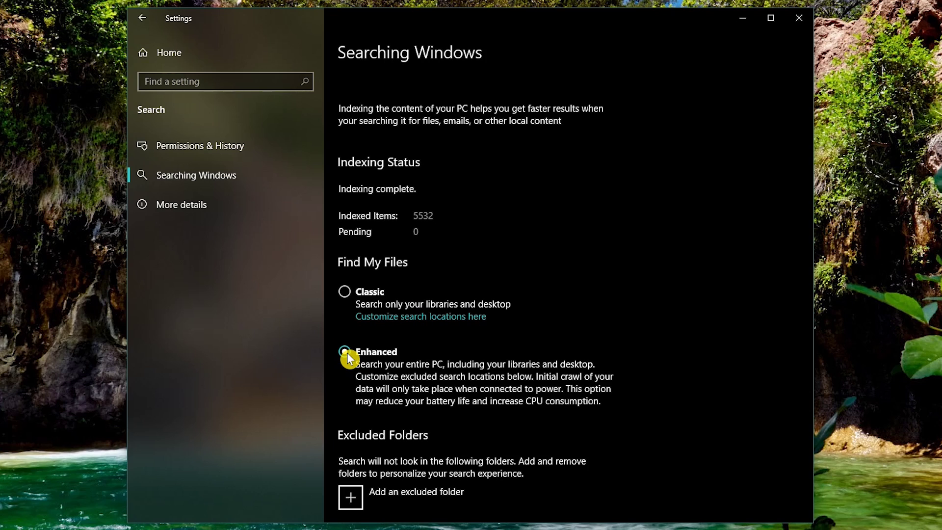
click(351, 497)
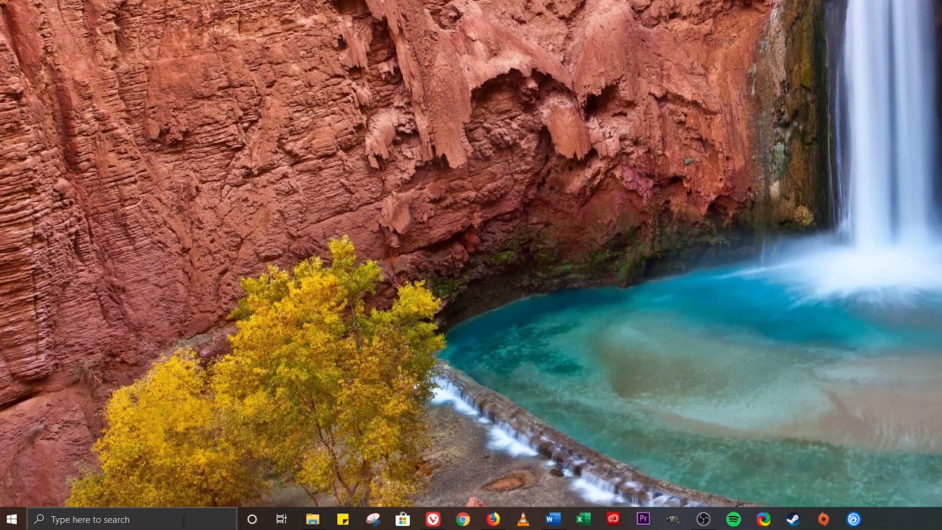
Search for 'file explorer' and open File Explorer Options.
click(184, 521)
text(f)
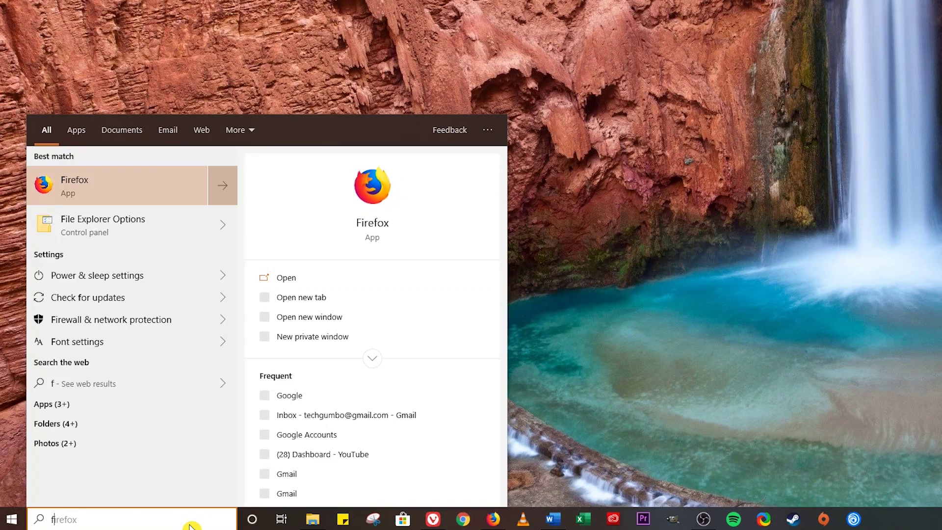
text(ile expl)
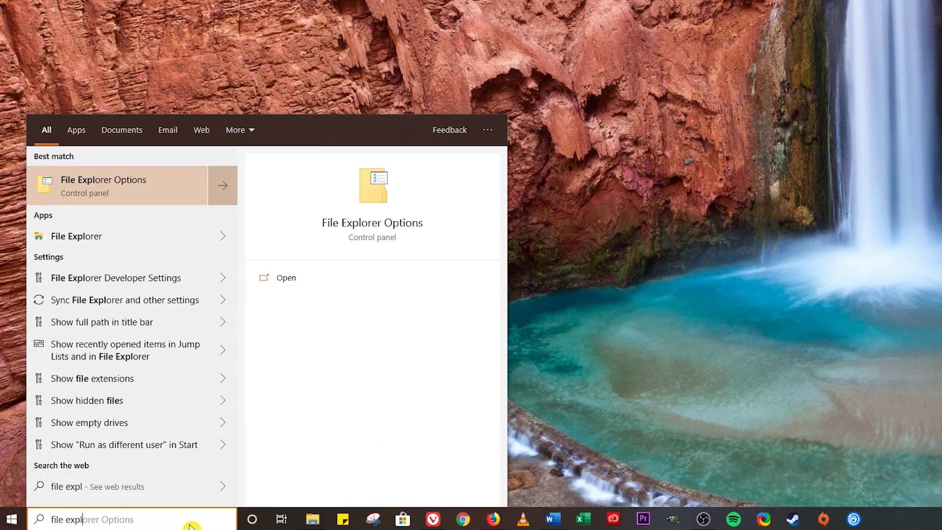
text(orer)
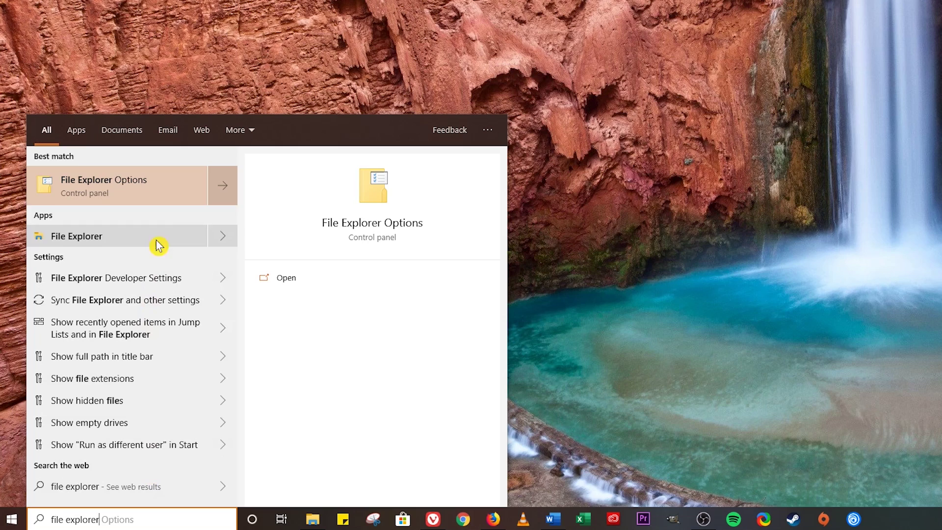
click(169, 195)
On the View tab, show file extensions, empty drives and protected operating system files.
click(383, 100)
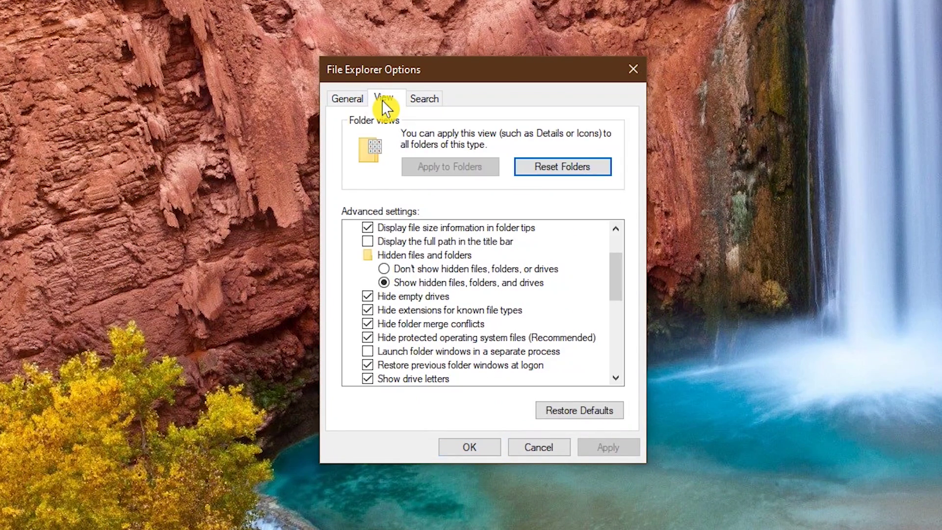
click(372, 315)
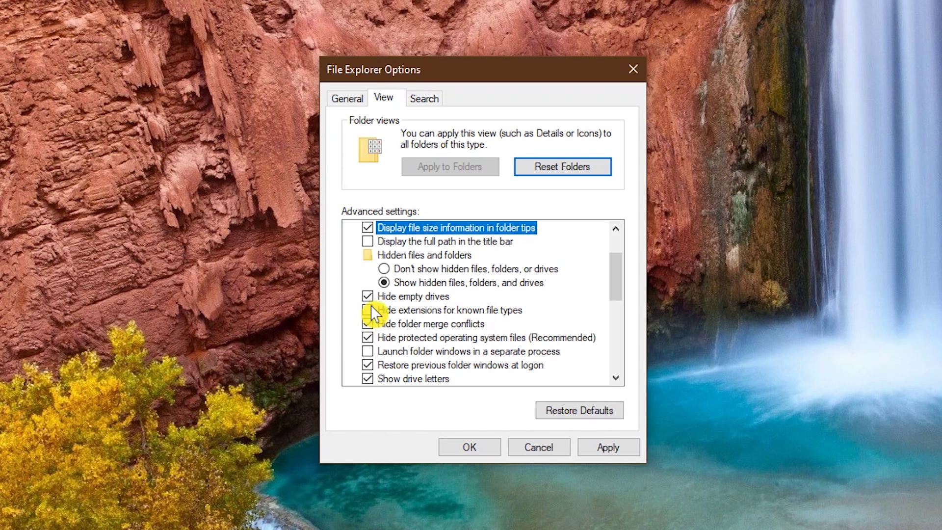
click(369, 297)
click(371, 344)
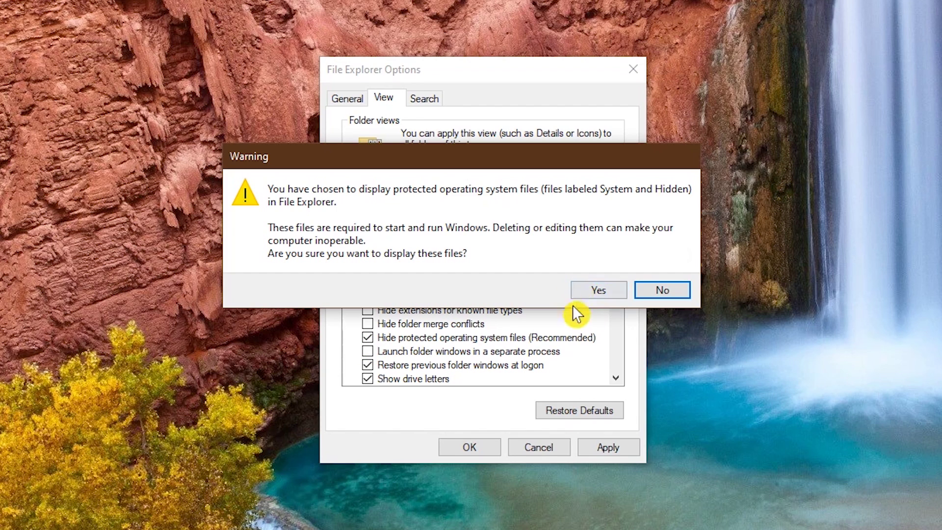
click(603, 290)
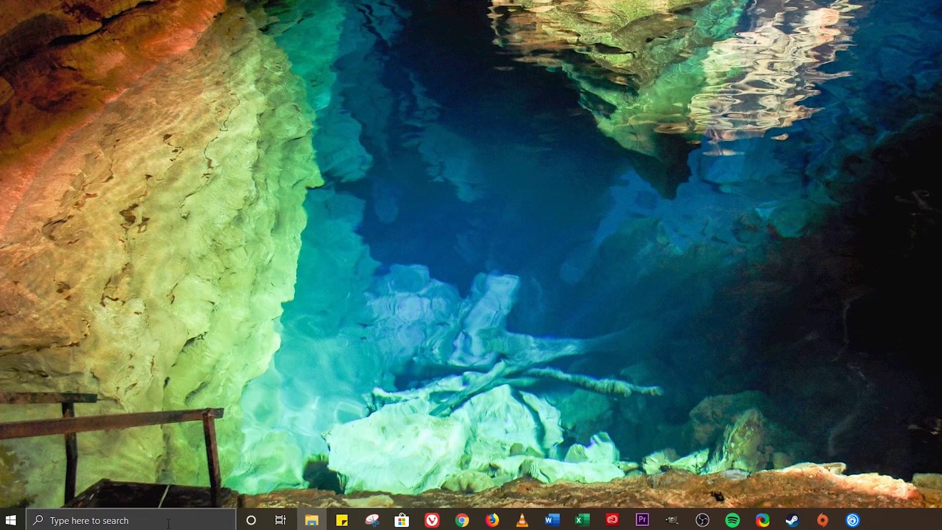
Search 'restore point' and open Create a restore point in System Properties.
click(144, 521)
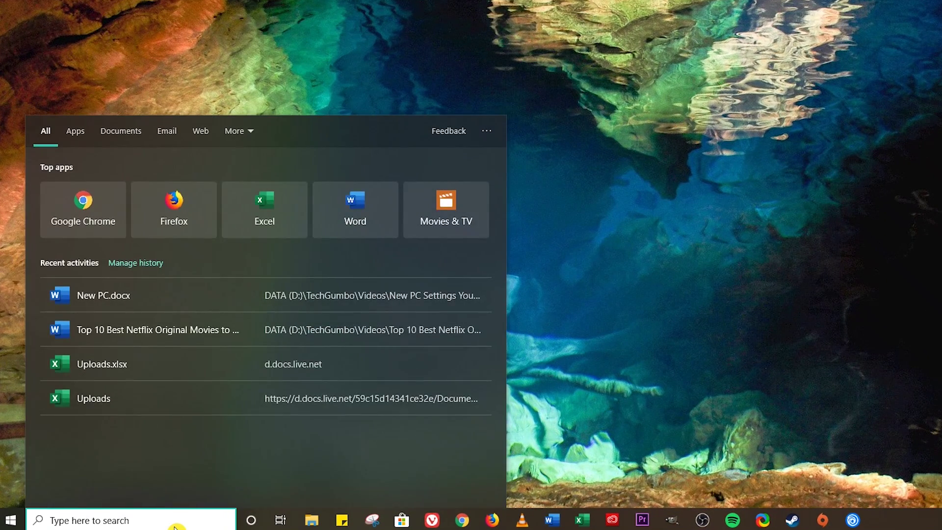
text(restore p)
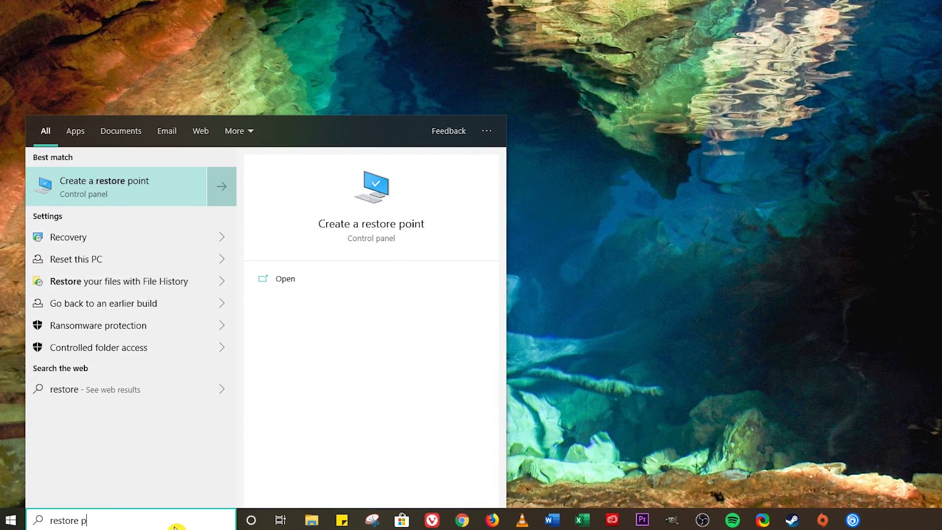
text(oint)
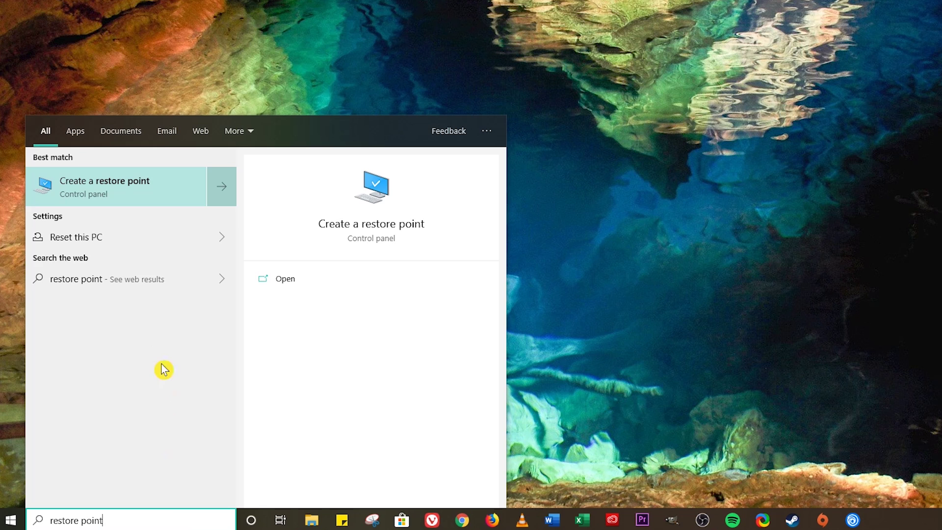
click(167, 198)
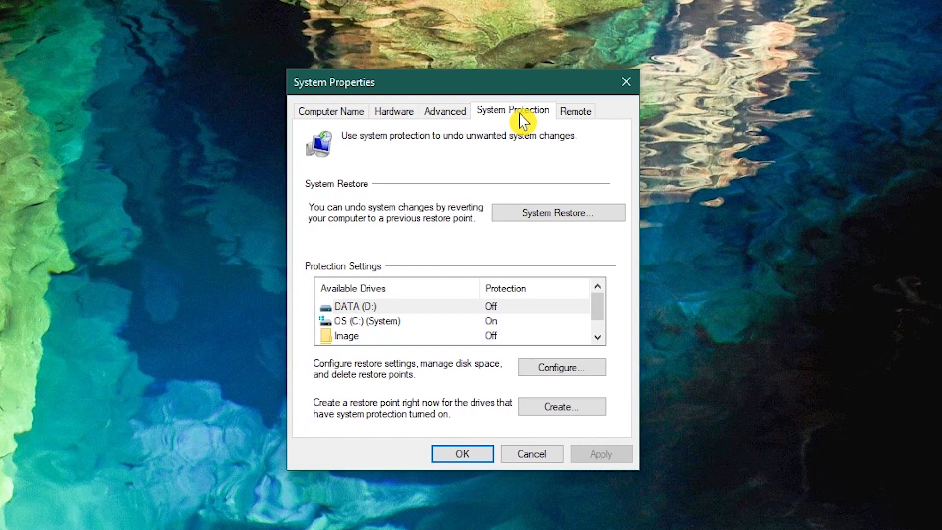
Set the OS (C:) drive's maximum restore-point usage to 3% (13.84 GB).
click(429, 323)
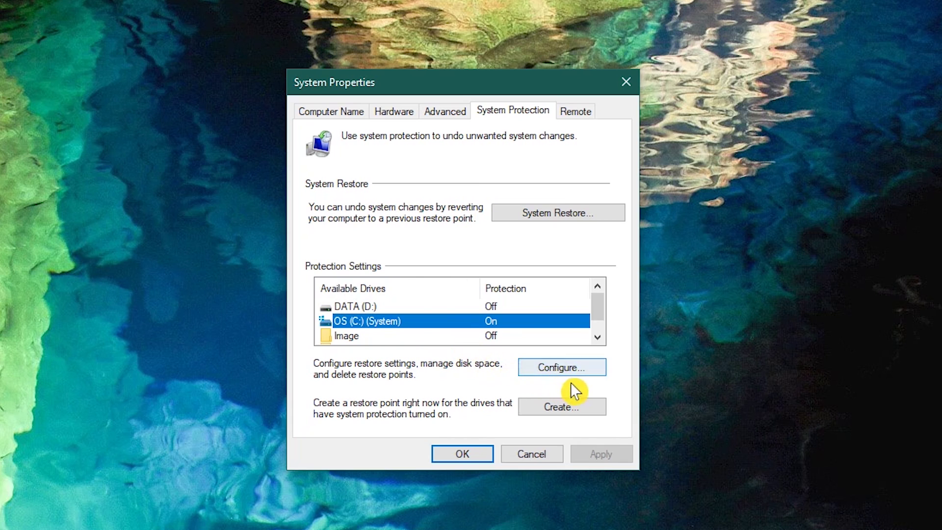
click(584, 371)
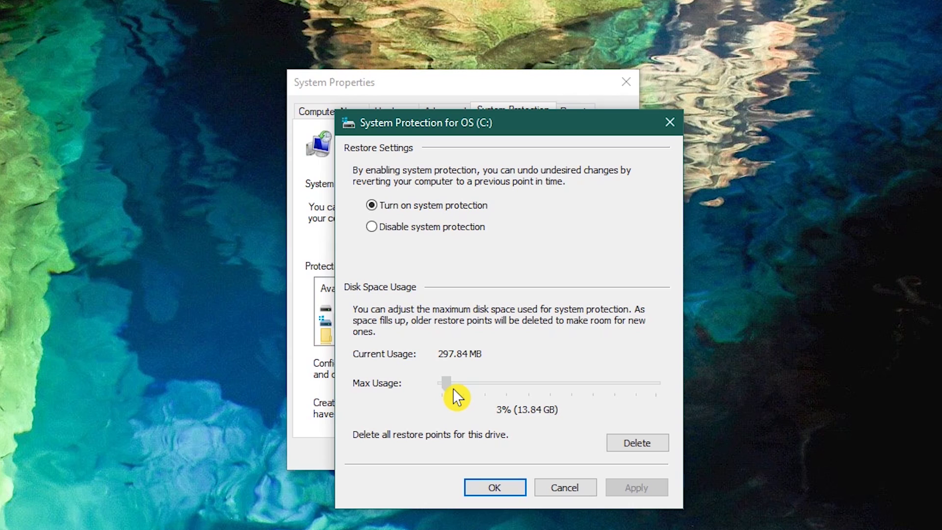
drag(453, 388, 451, 393)
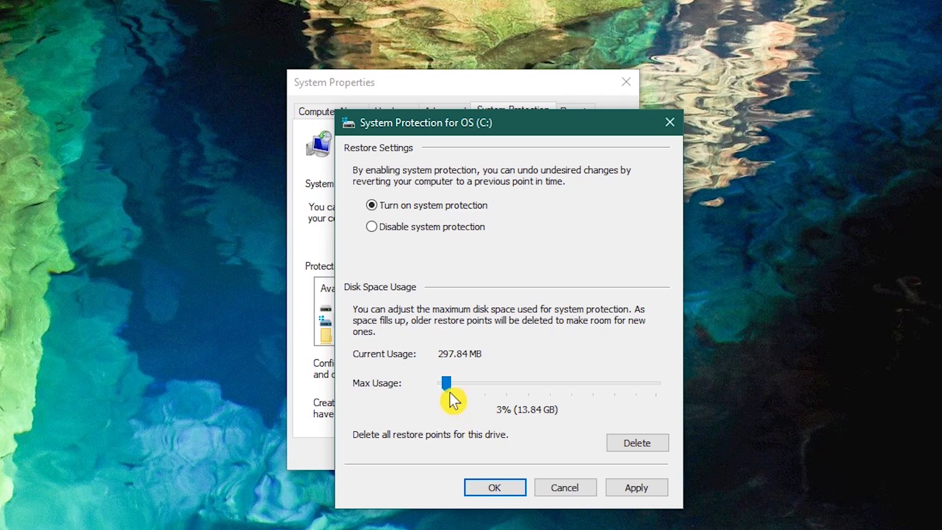
click(495, 487)
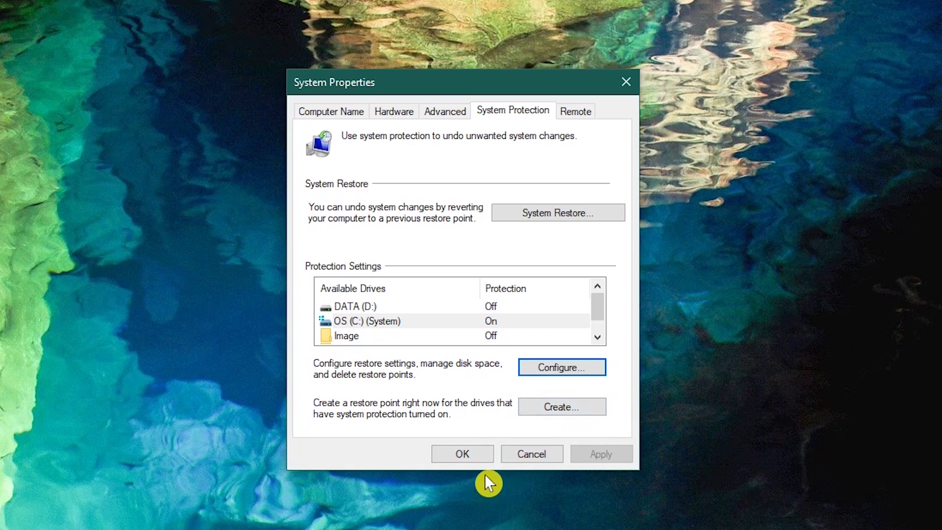
Create a new restore point with the description 'First RP'.
click(570, 406)
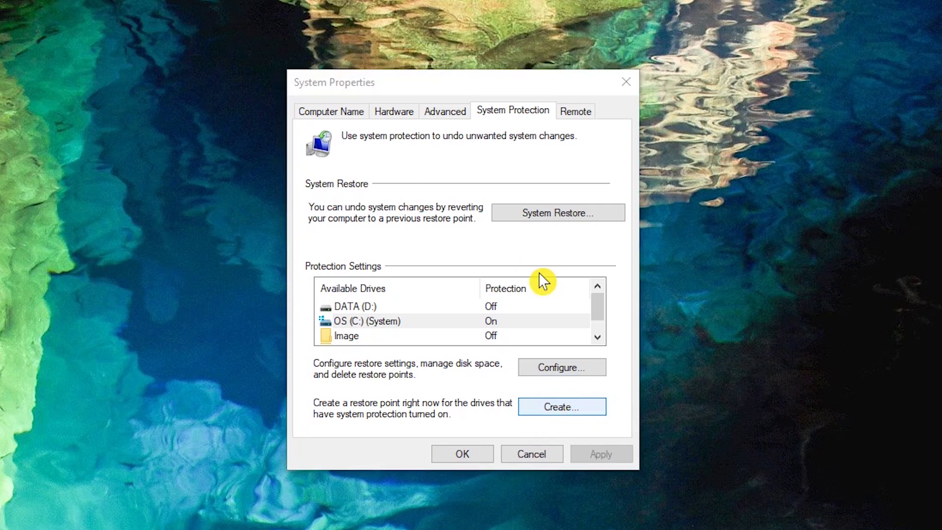
text(First RP)
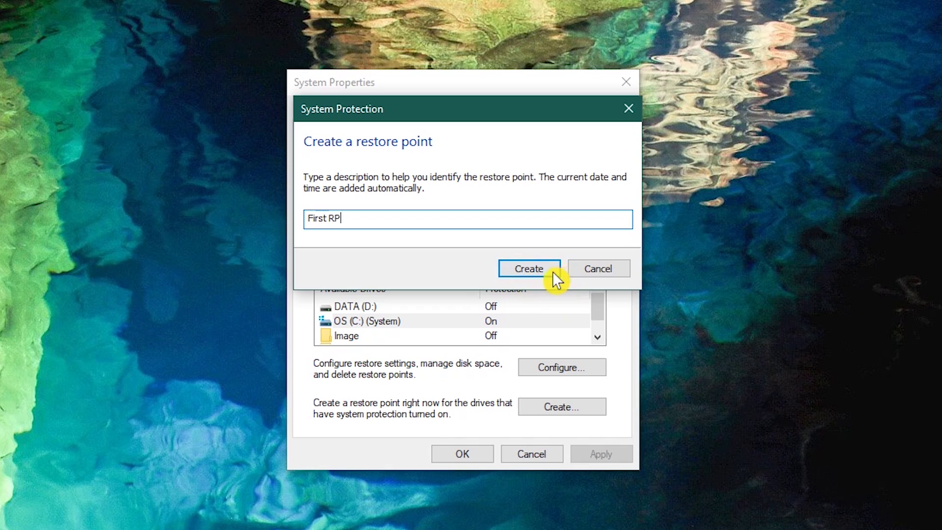
click(591, 276)
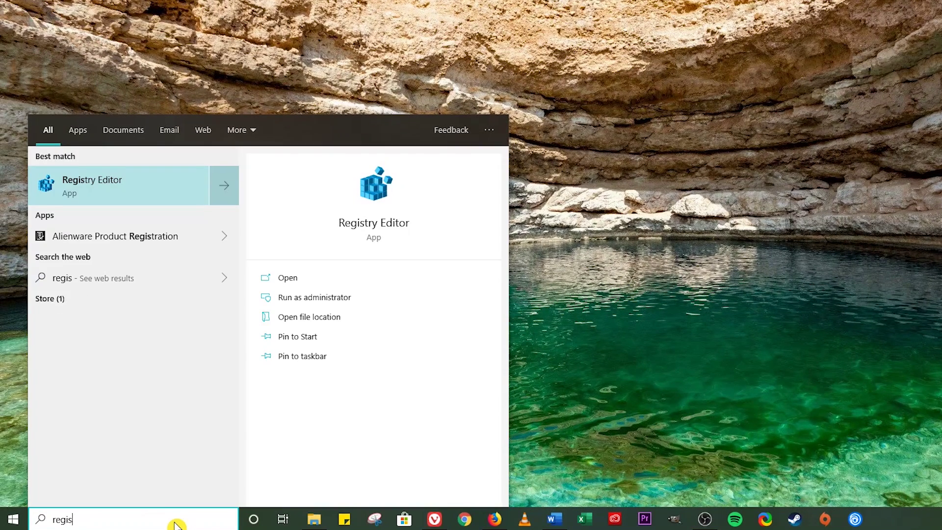
Open Registry Editor and browse to HKEY_CURRENT_USER\Control Panel\Desktop to list its values.
click(154, 193)
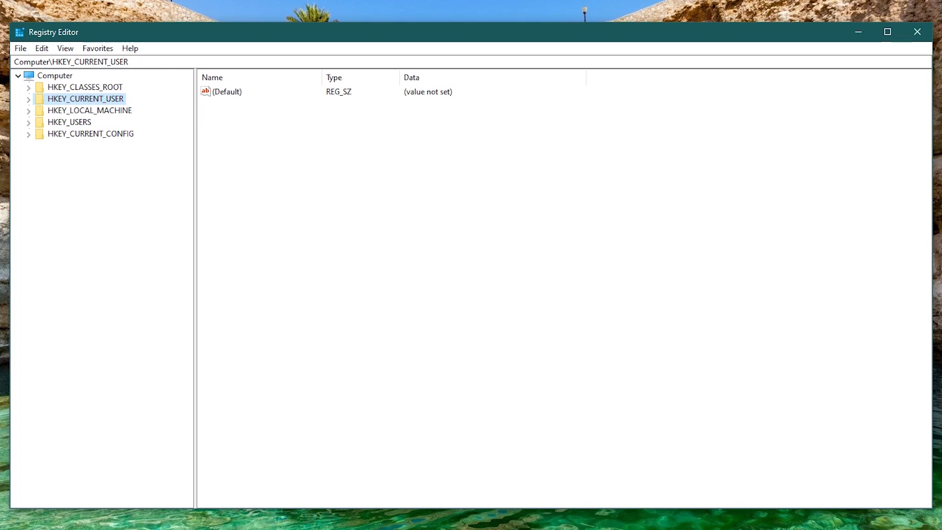
click(30, 100)
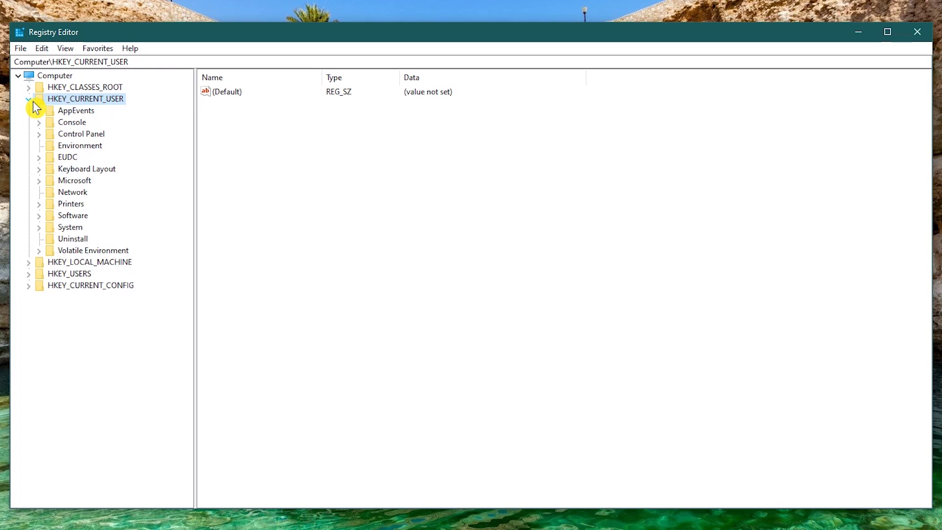
click(41, 136)
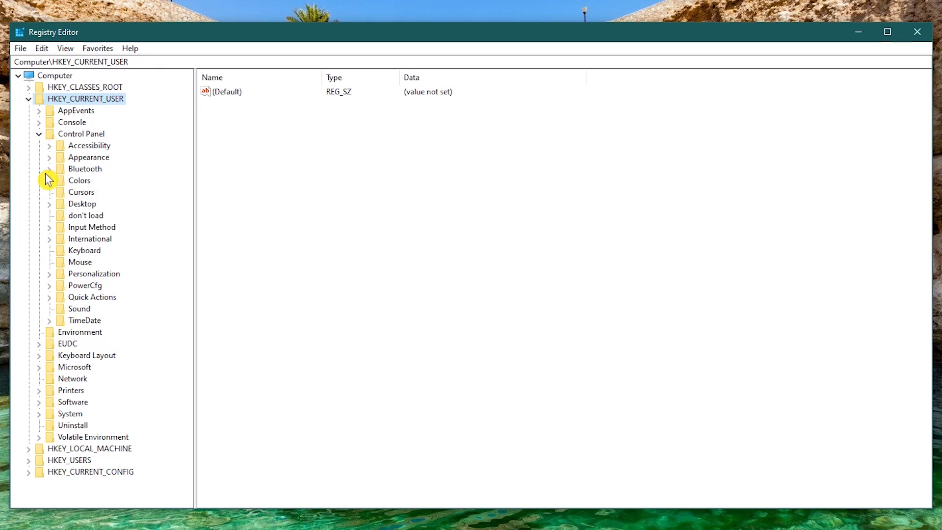
click(51, 204)
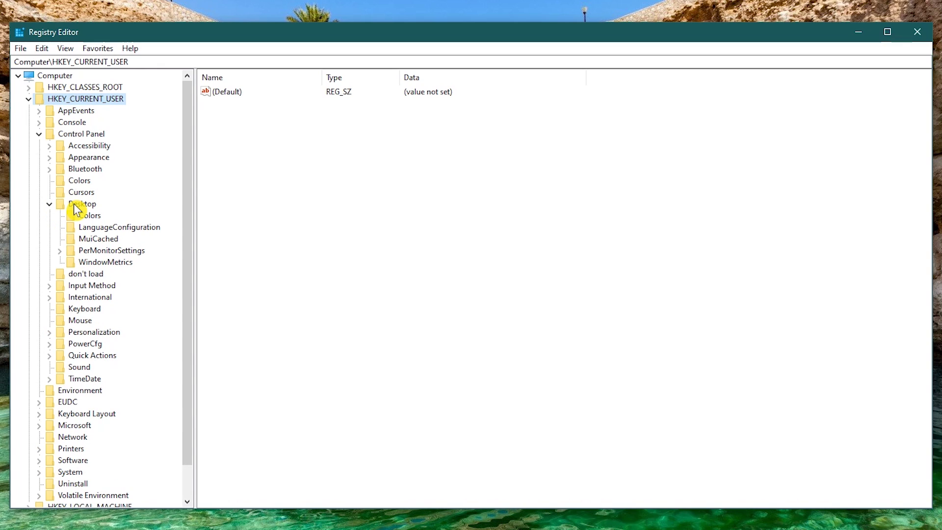
click(75, 204)
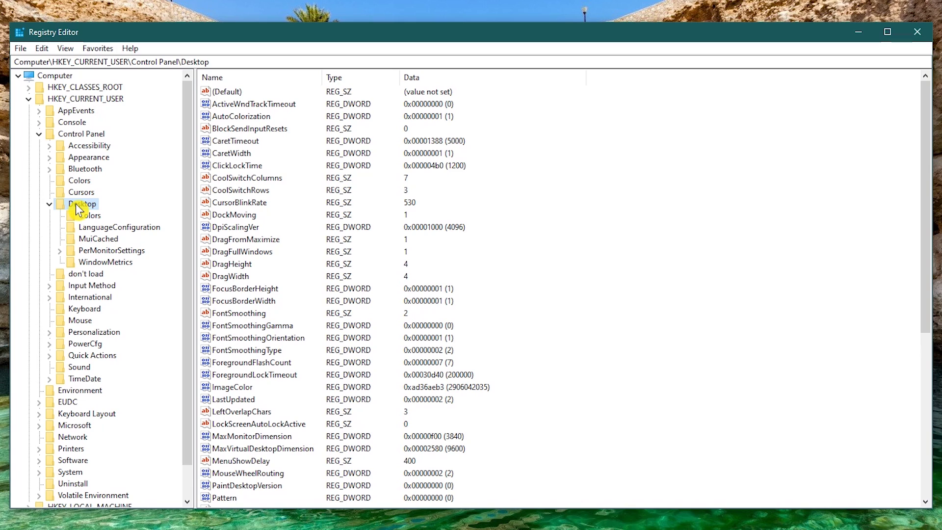
Create a string value named AutoEndTasks in the Desktop key and set its data to 1.
right_click(593, 294)
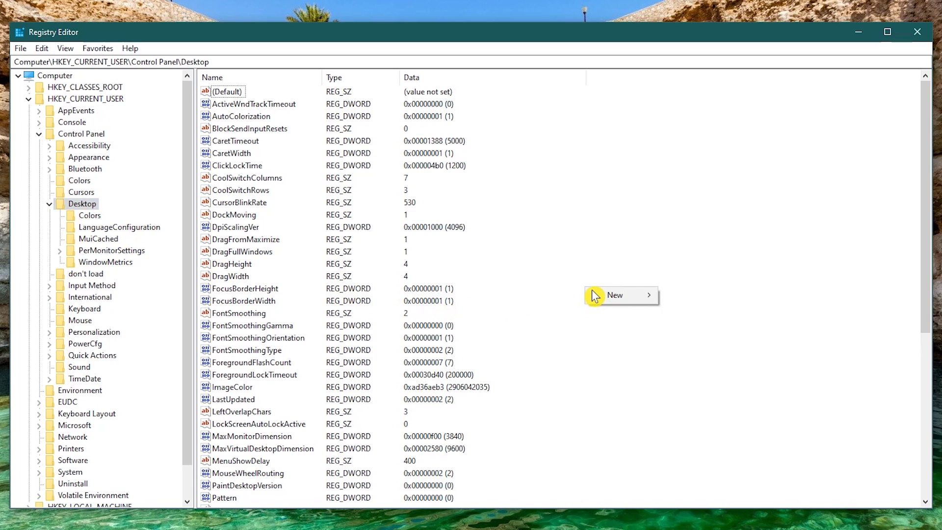
mouse_move(595, 296)
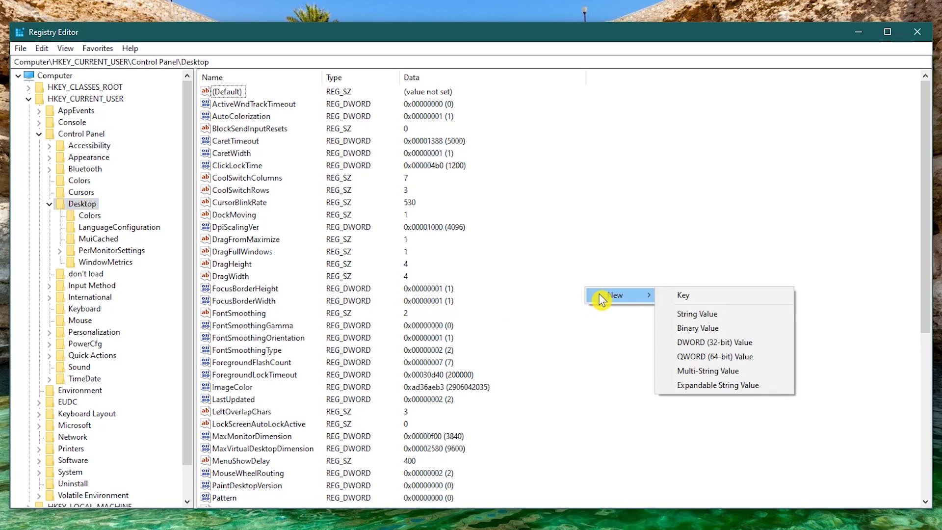
click(707, 319)
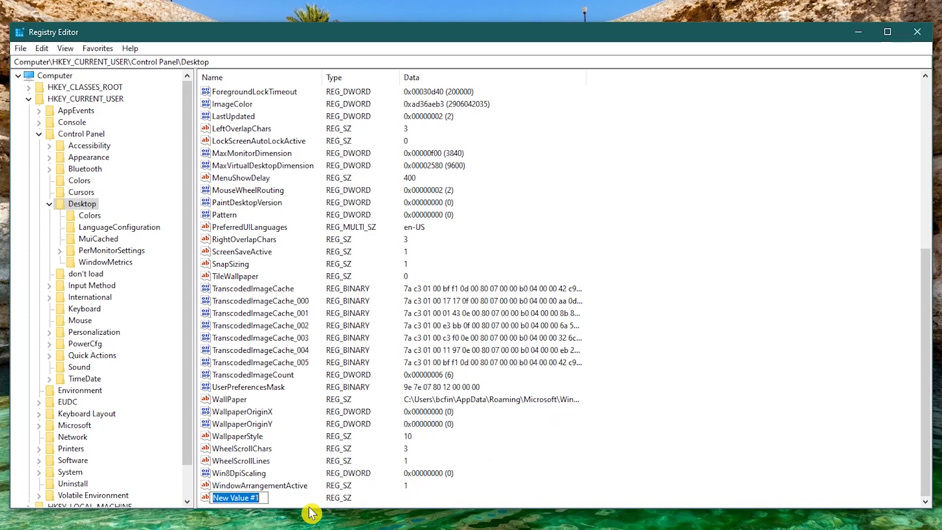
text(Aut)
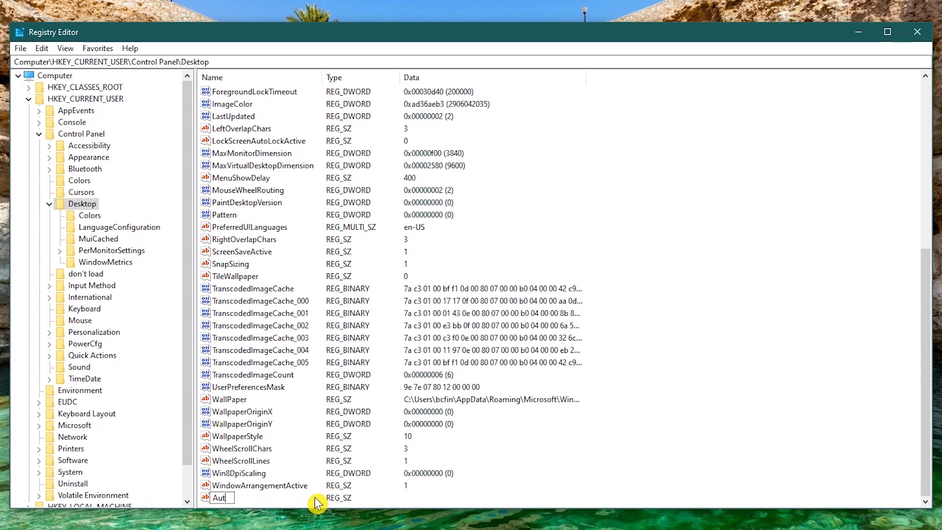
text(oEndTasks)
key(Return)
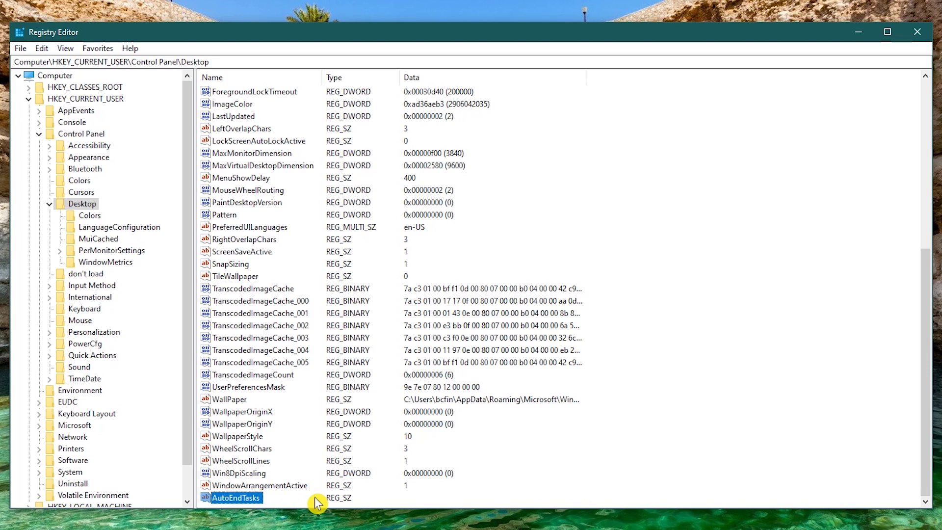
right_click(252, 500)
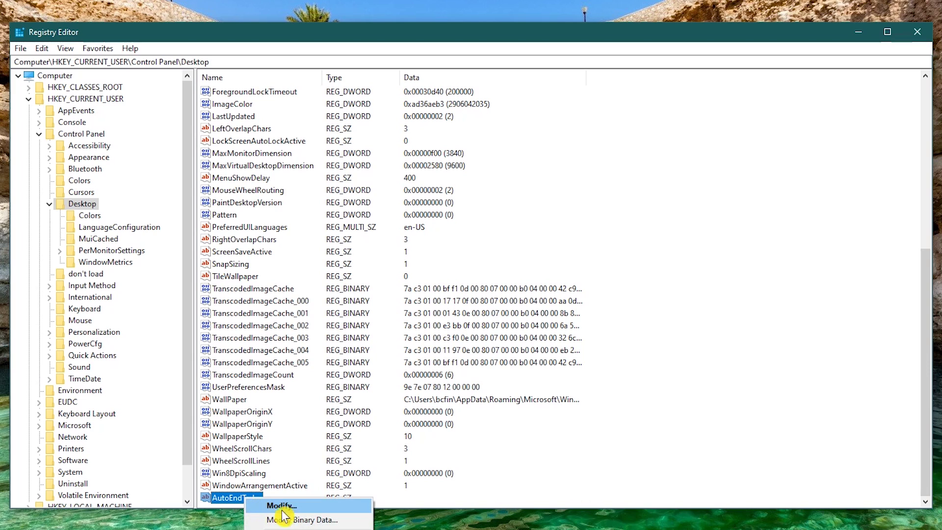
click(306, 509)
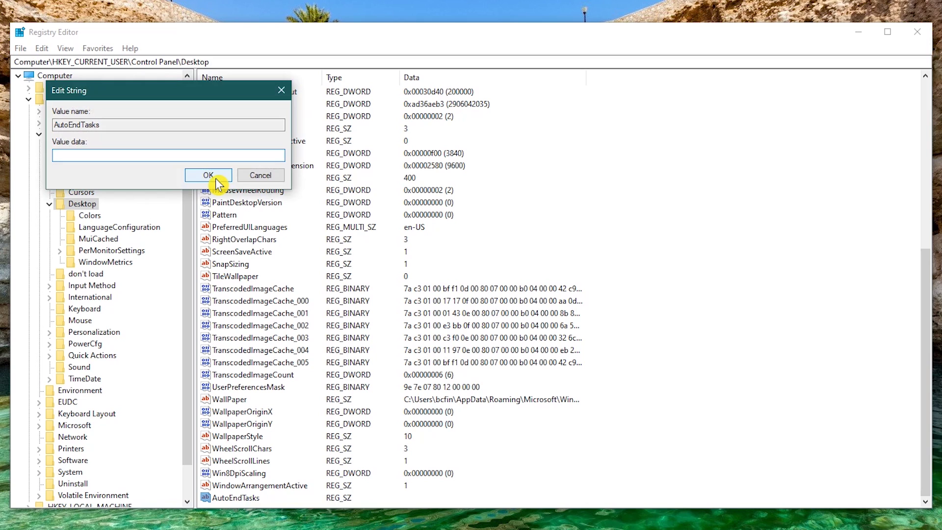
text(1)
click(209, 176)
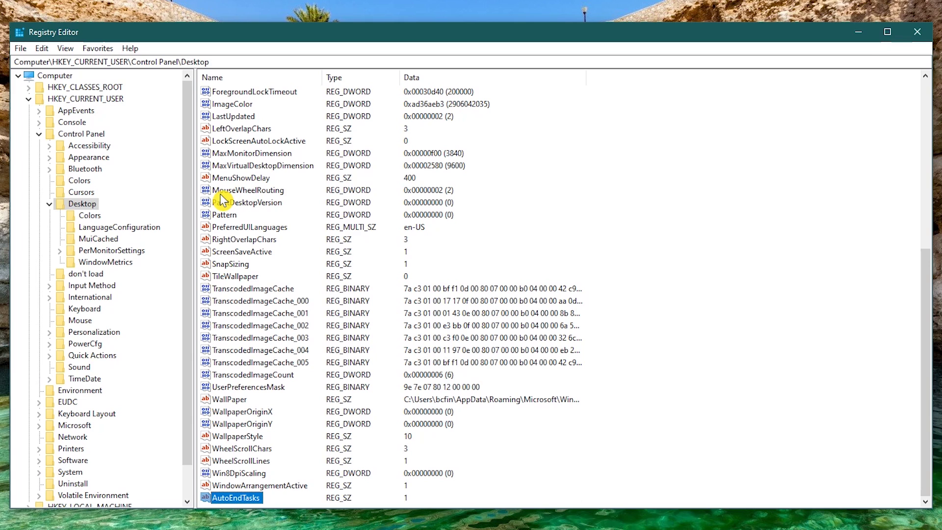
Create a WaitToKillAppTimeOut string value in Desktop with data 2000.
right_click(640, 277)
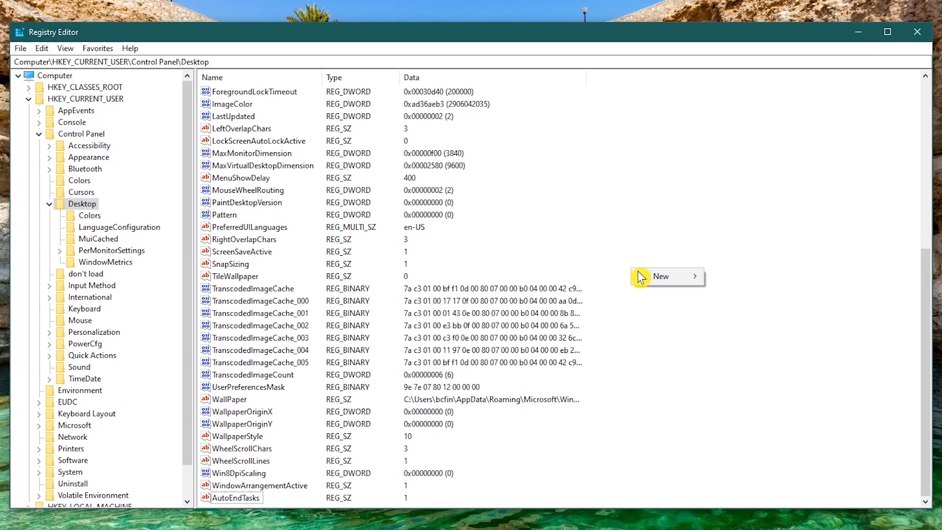
mouse_move(663, 275)
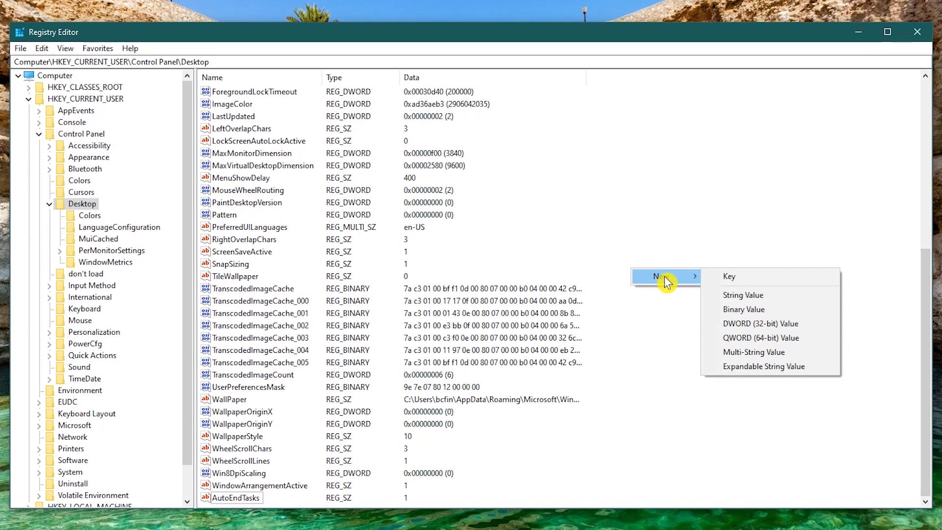
click(756, 300)
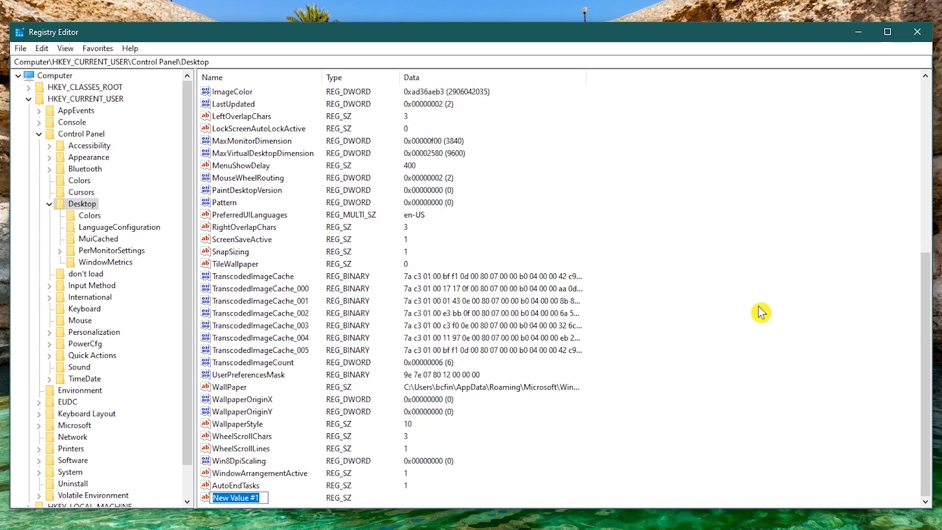
text(Wait)
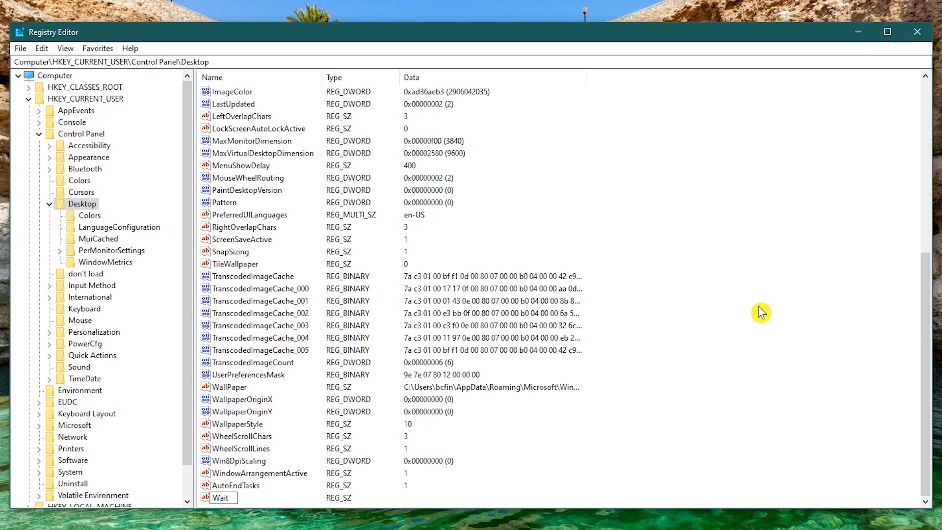
text(ToKillAppTimeOut)
key(Return)
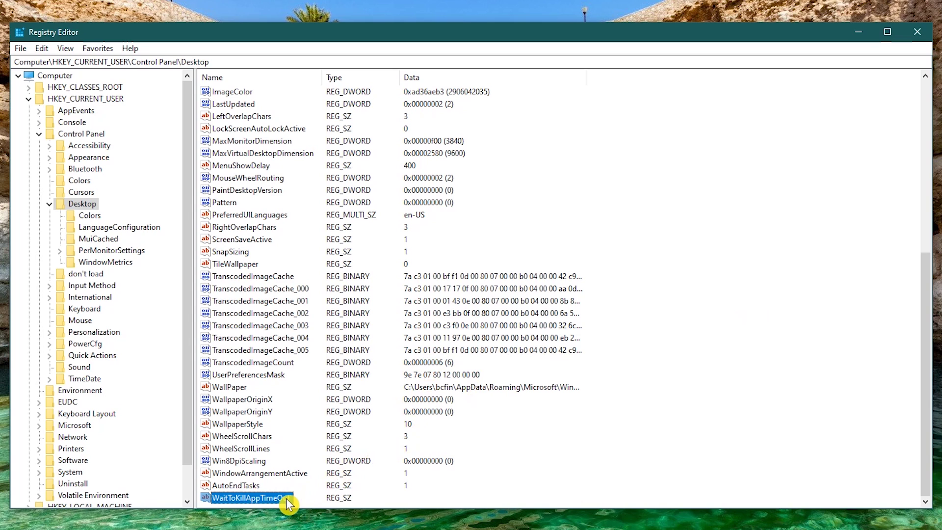
right_click(288, 504)
click(305, 504)
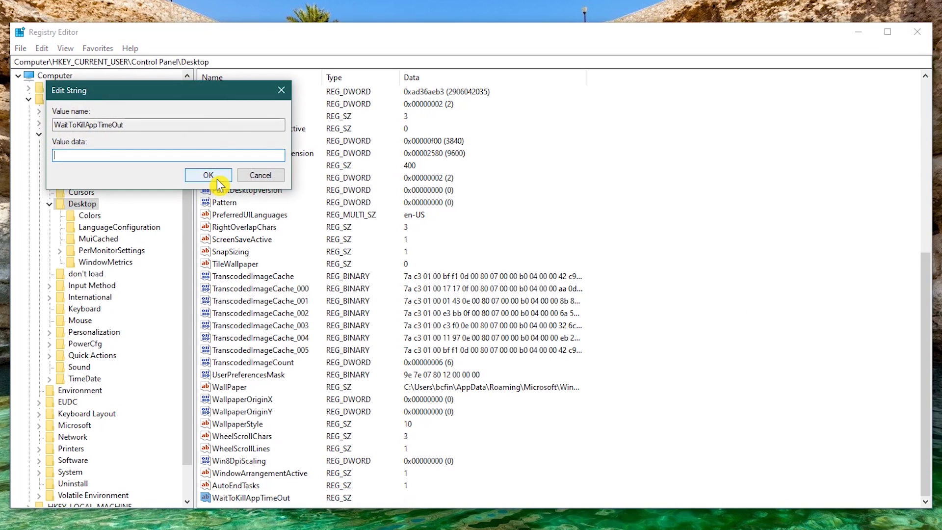
text(2000)
click(215, 178)
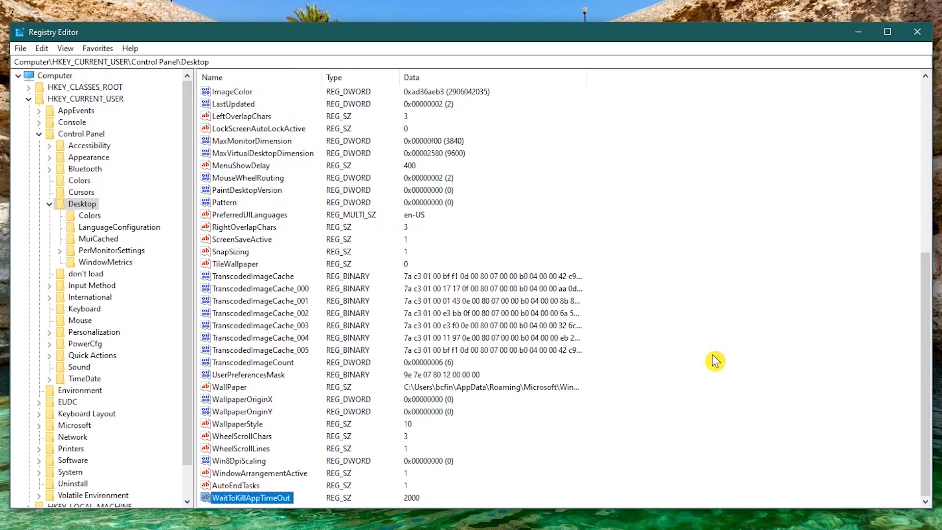
Create a HungAppTimeOut string value in Desktop with data 2000.
right_click(738, 368)
mouse_move(767, 377)
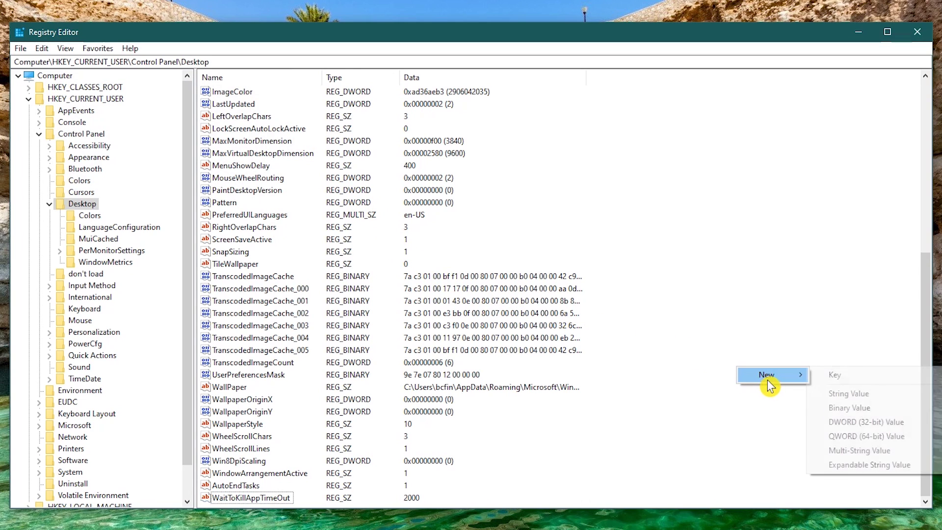
click(843, 402)
text(HungApp)
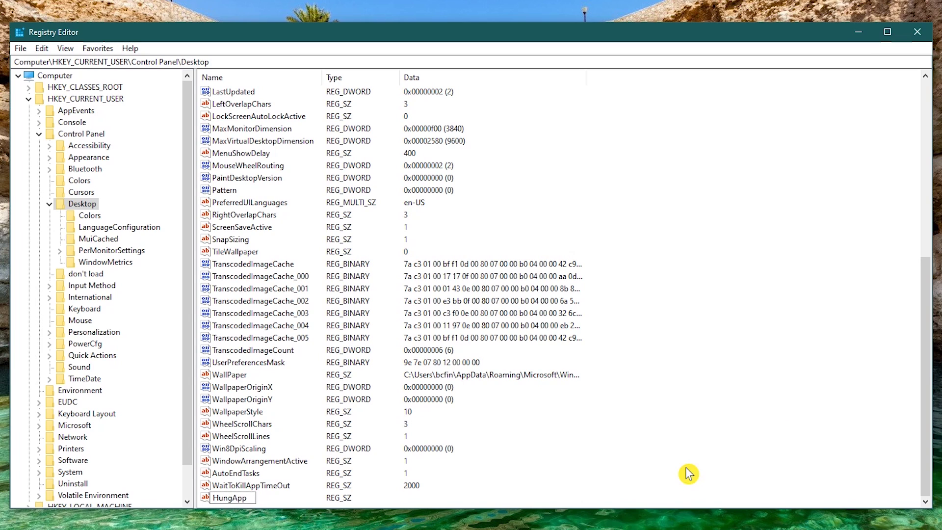
text(TimeOut)
key(Return)
right_click(260, 496)
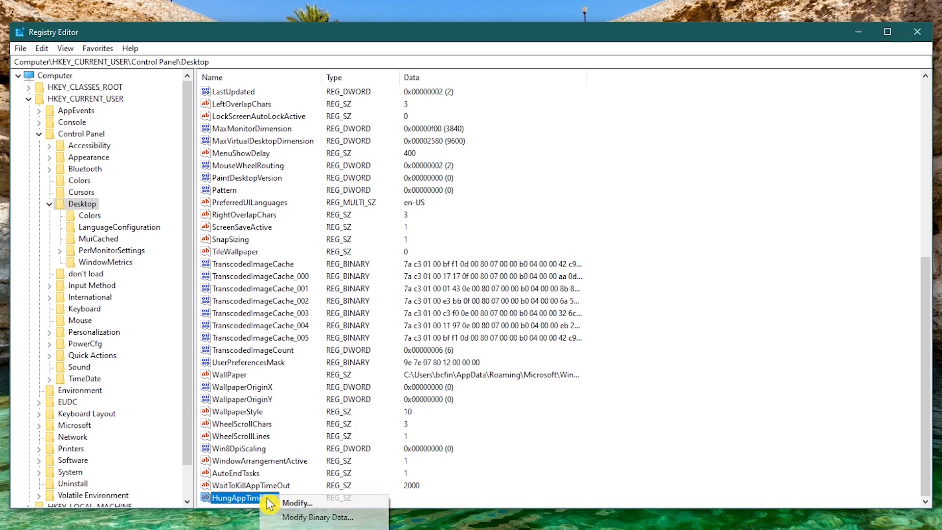
click(298, 504)
text(2000)
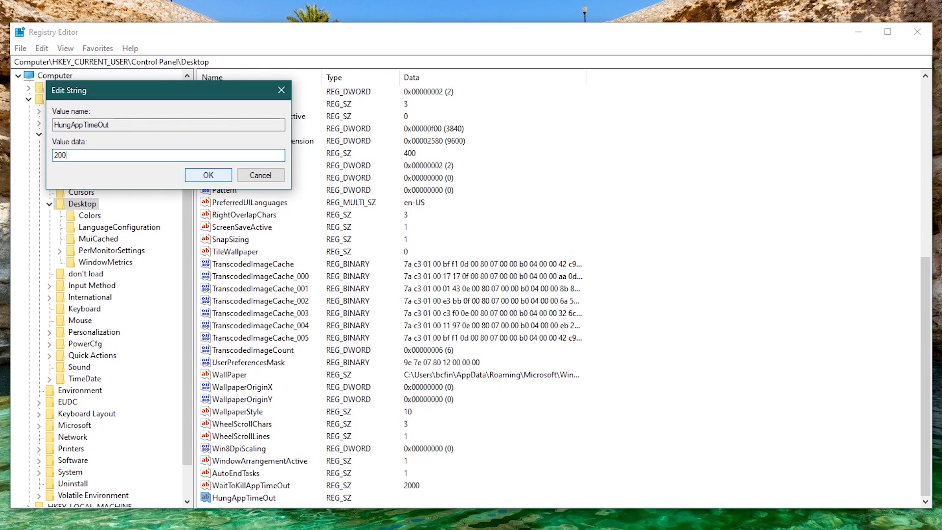
click(216, 177)
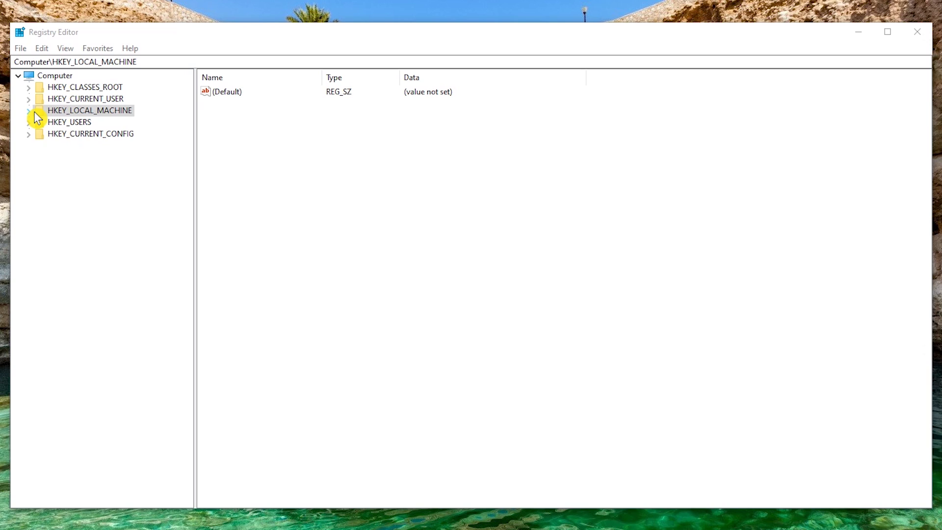
Expand HKEY_LOCAL_MACHINE > SOFTWARE > Policies > Microsoft and select the Windows key.
click(30, 111)
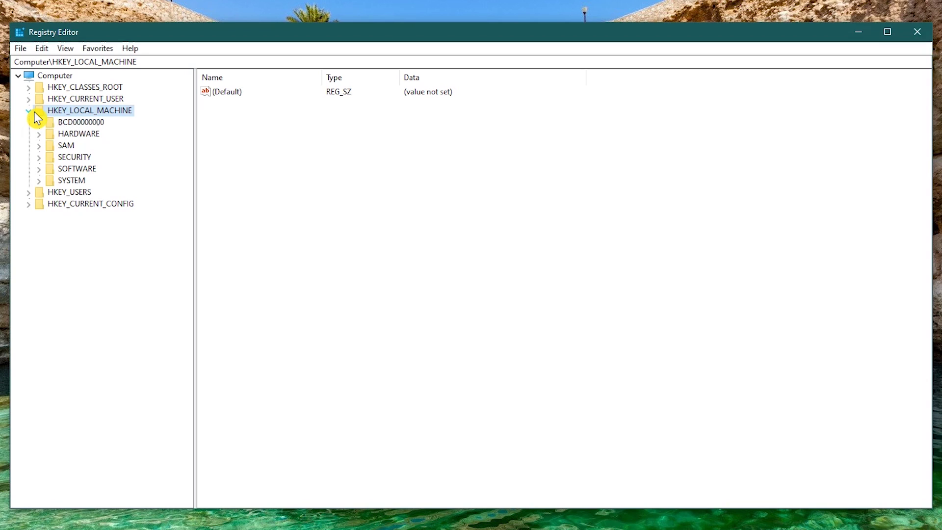
click(40, 170)
scroll(64, 206, down, 6)
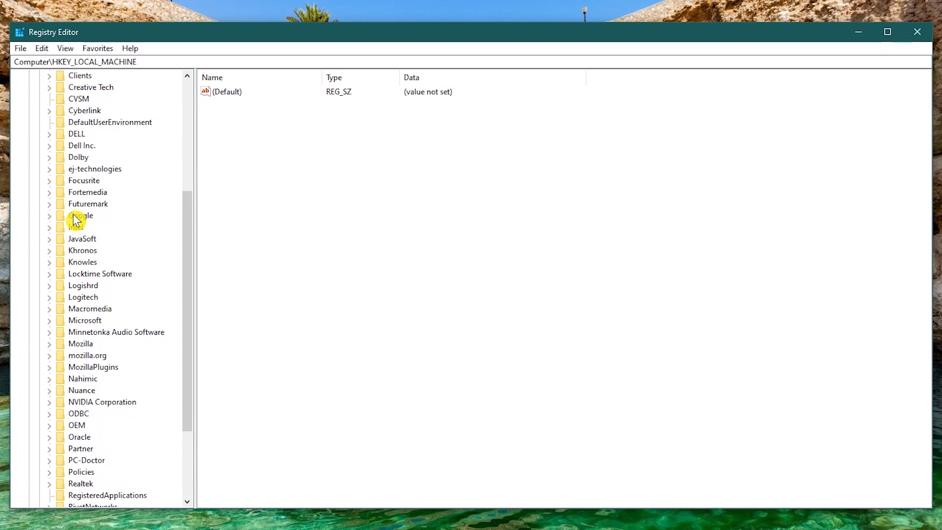
click(51, 368)
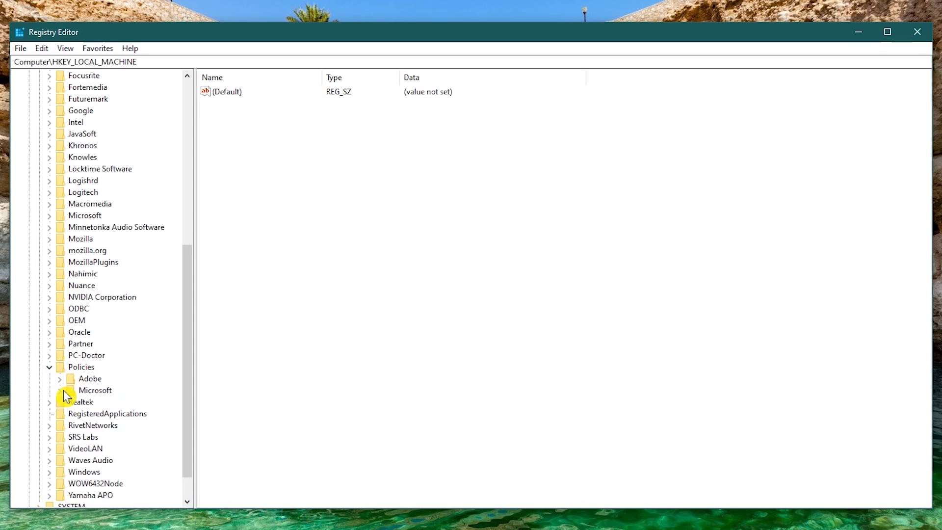
click(61, 391)
scroll(66, 396, down, 2)
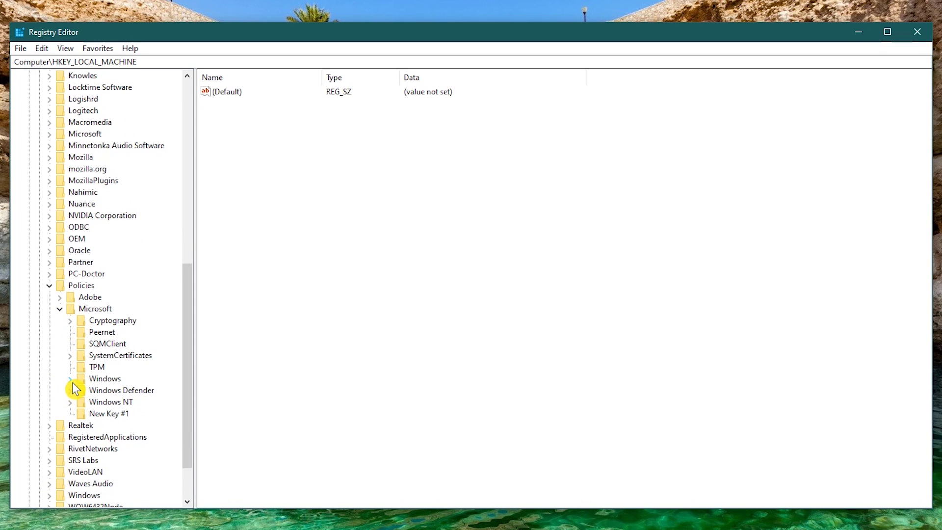
click(70, 379)
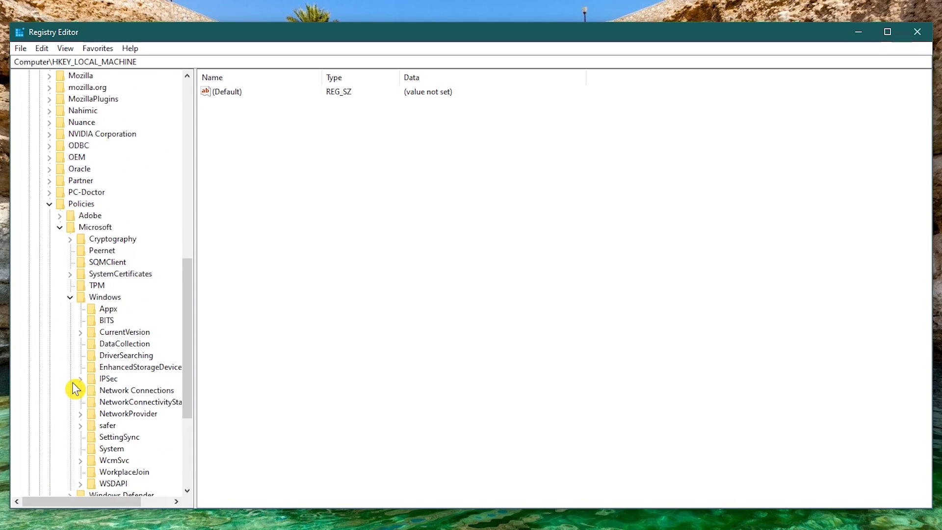
Add a new subkey named Personalization under Policies\Microsoft\Windows.
right_click(320, 267)
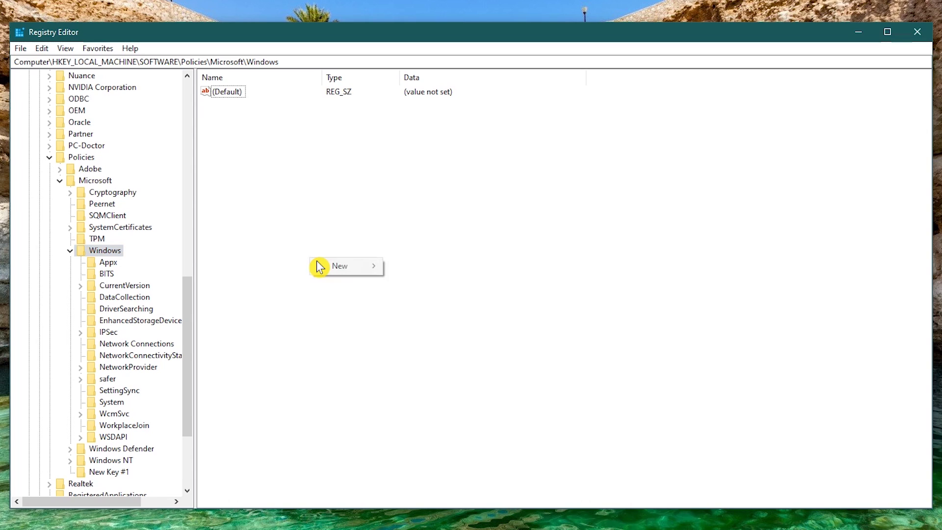
mouse_move(337, 269)
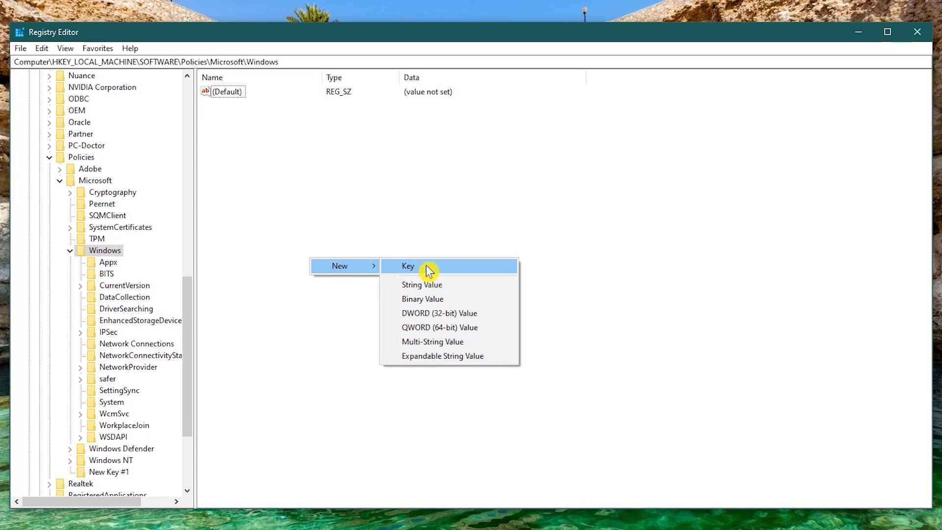
click(409, 267)
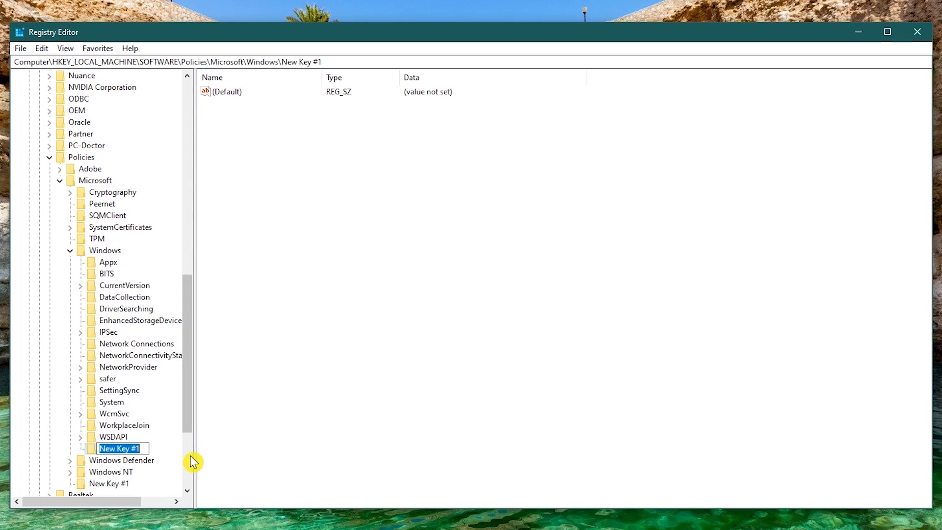
text(Perao)
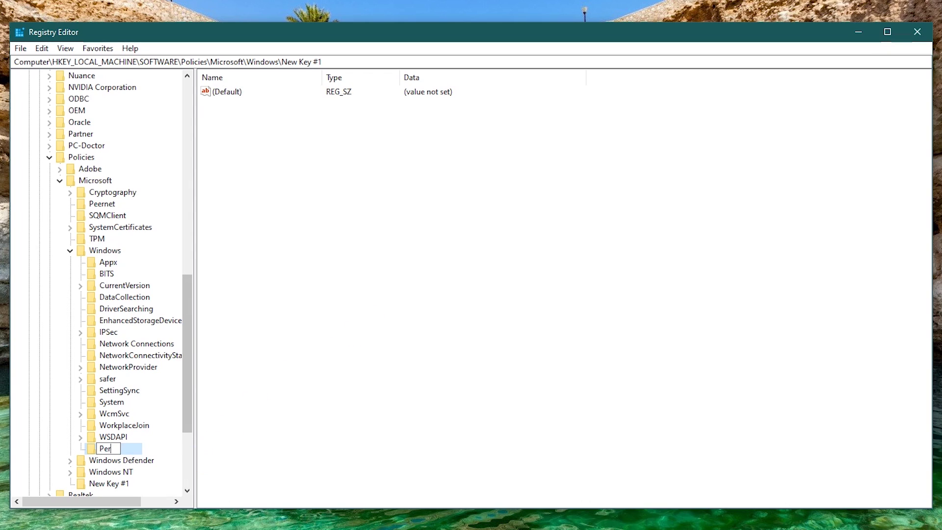
key(BackSpace)
key(BackSpace)
text(sonal)
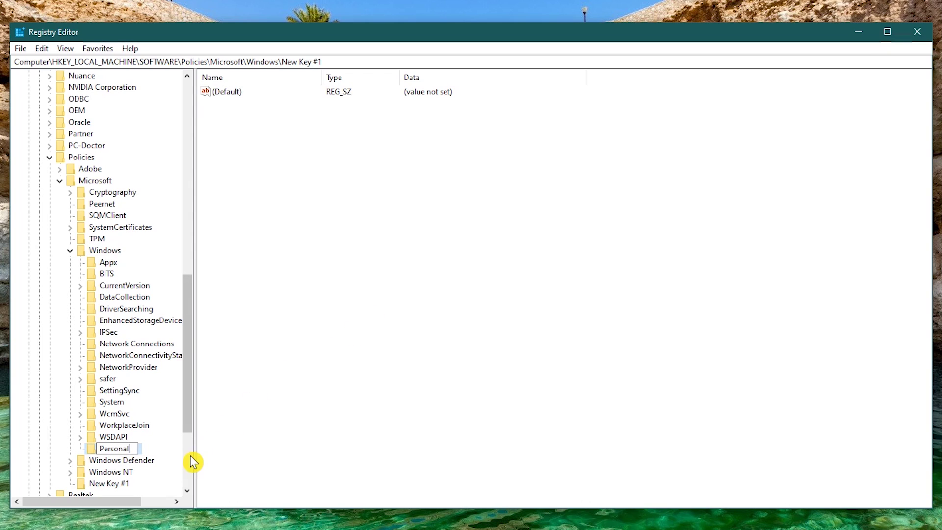
text(ization)
key(Return)
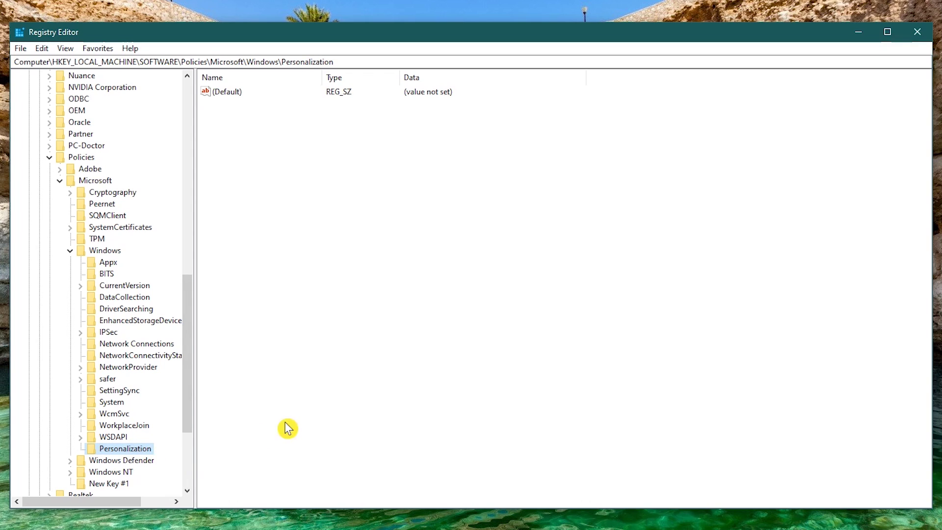
Create a DWORD (32-bit) value named NoLockScreen in Personalization with data 1.
right_click(391, 386)
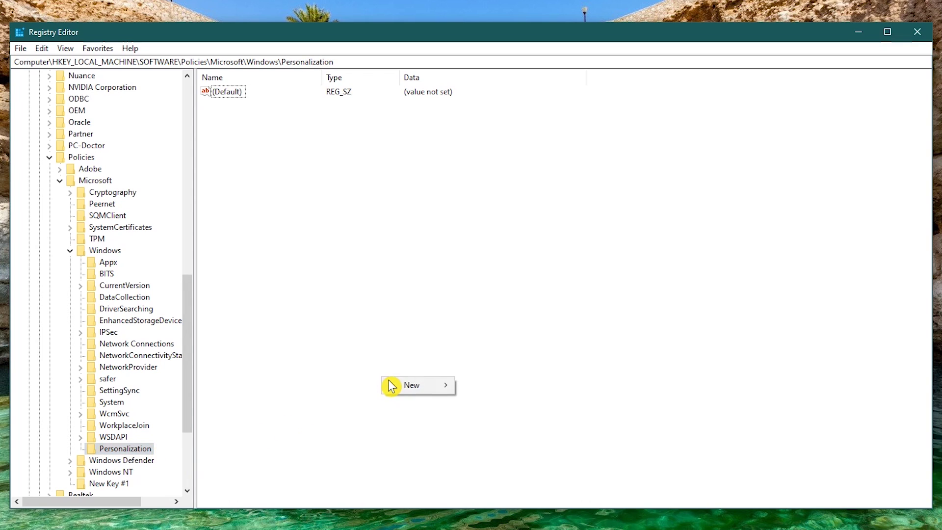
mouse_move(408, 387)
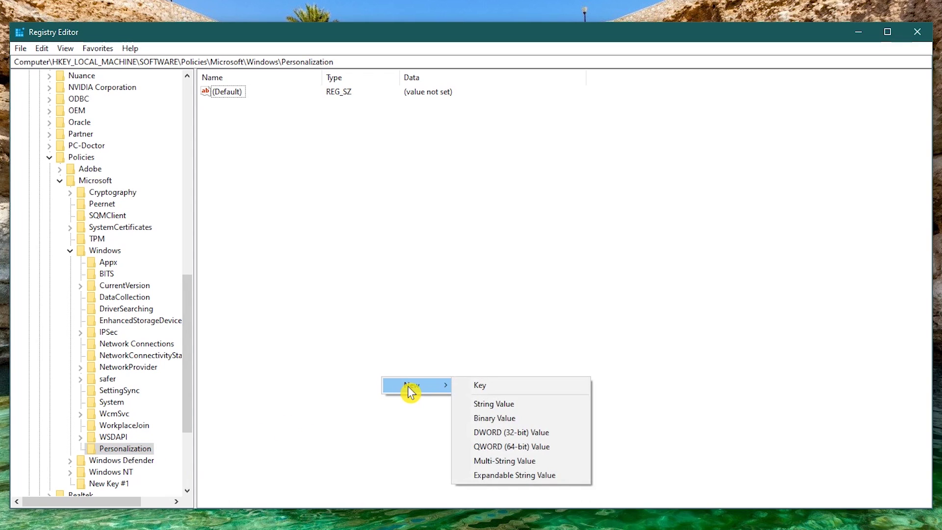
click(503, 438)
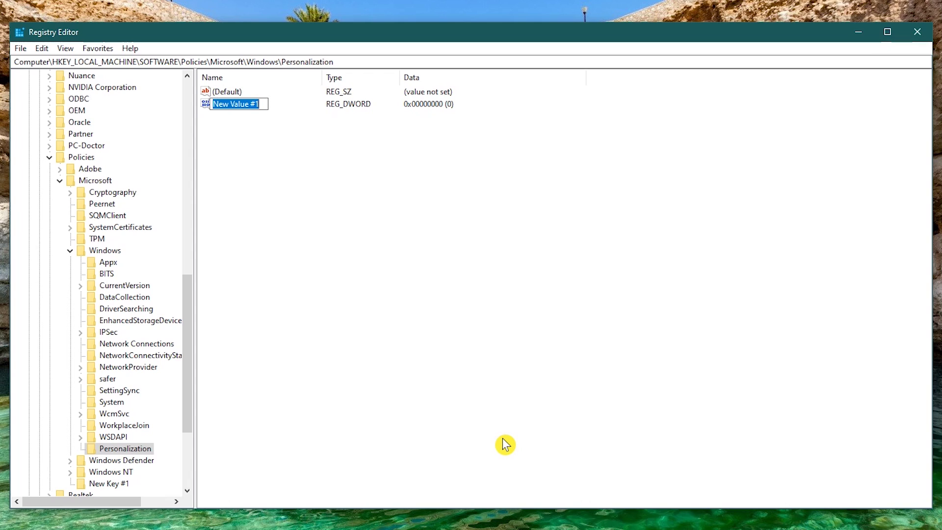
text(NoLockScreen)
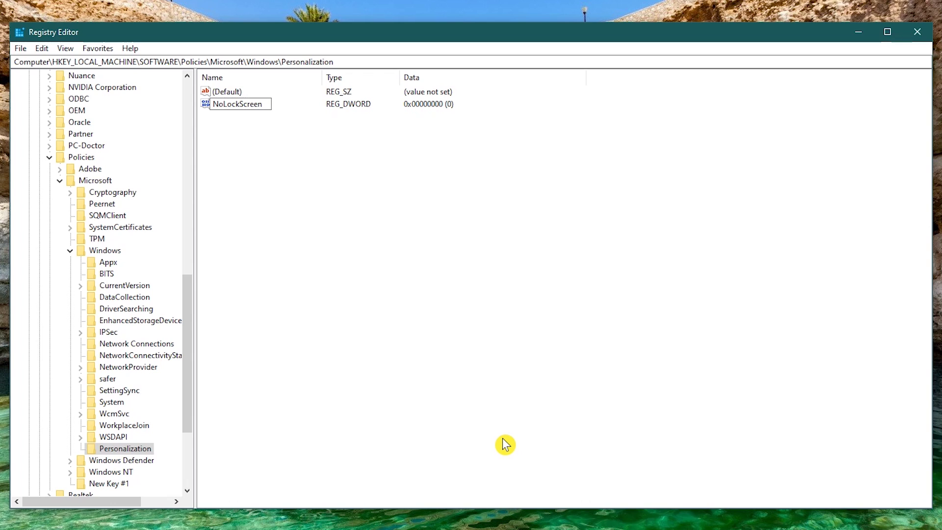
key(Return)
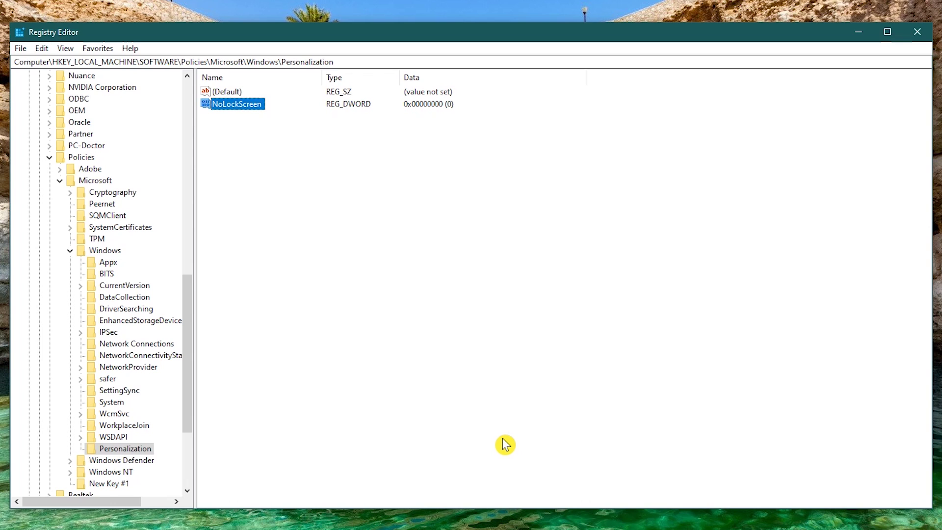
right_click(241, 104)
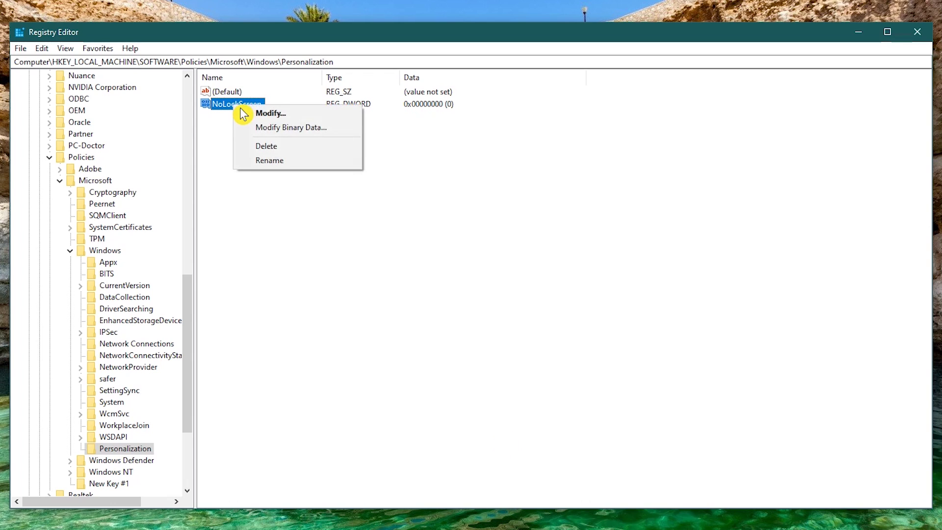
click(266, 114)
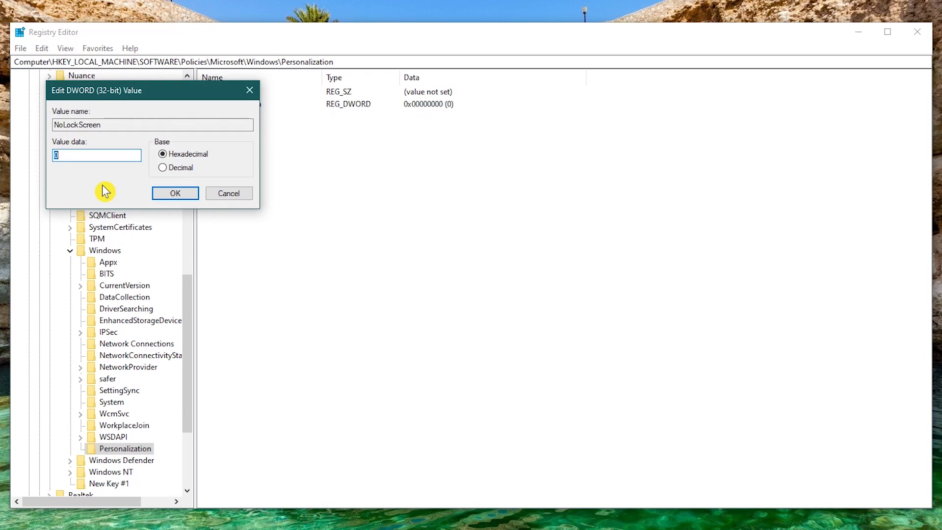
text(1)
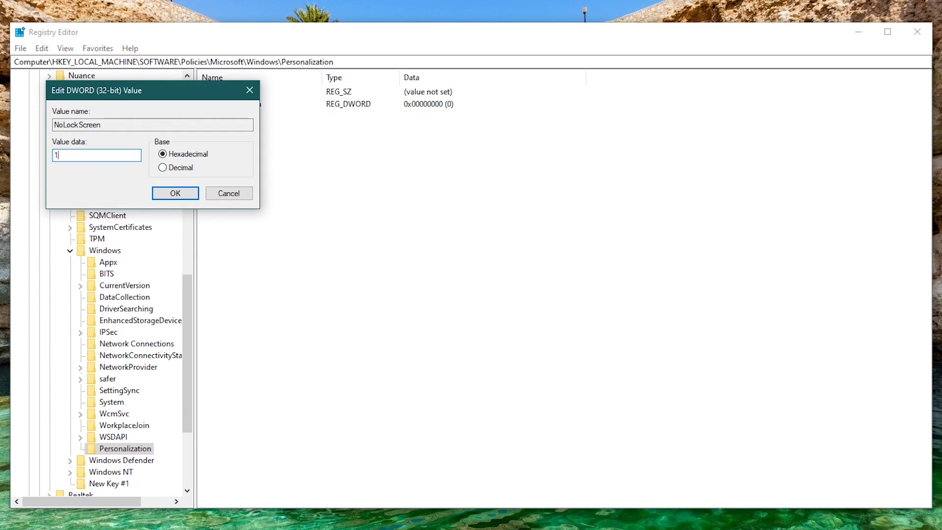
click(169, 197)
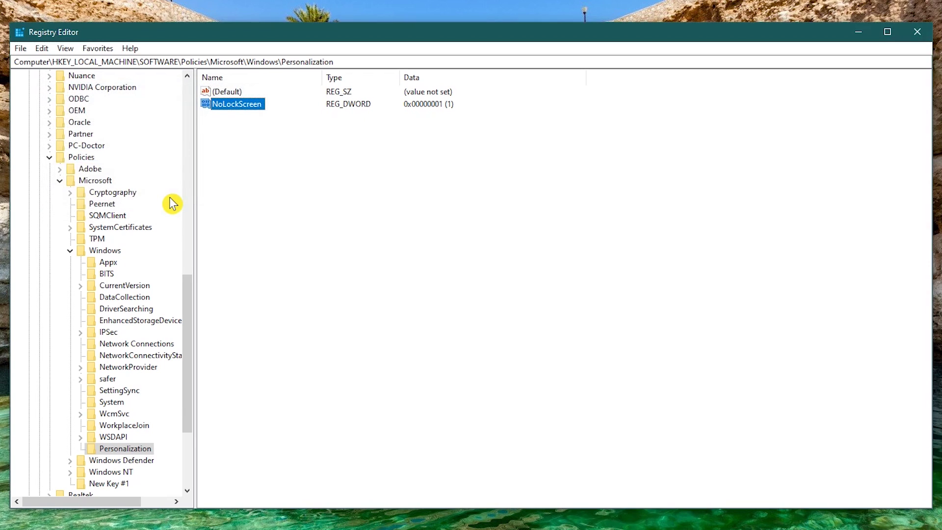